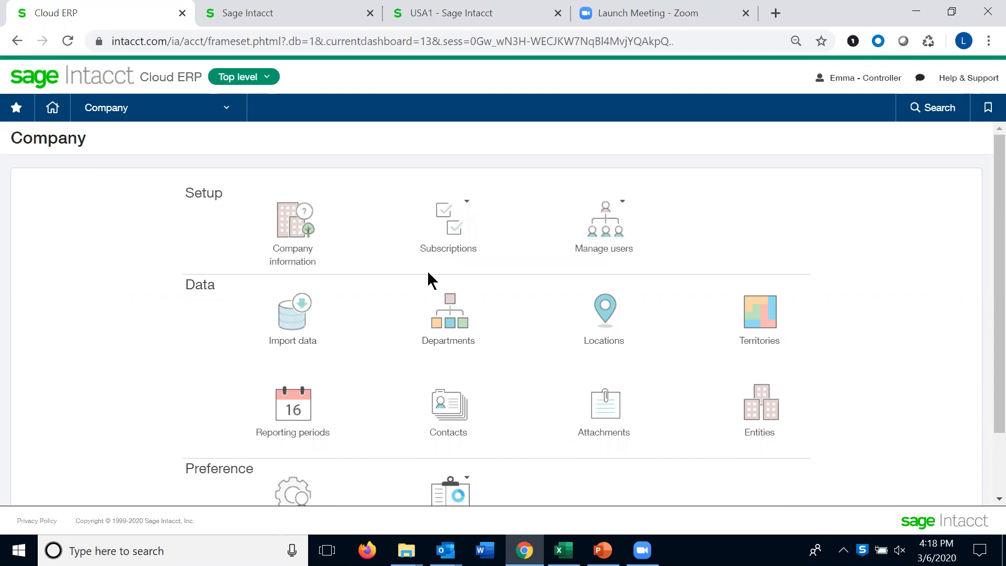
Open the Order Entry overview from the bookmarks, go to the items list and filter Item ID by services
click(988, 107)
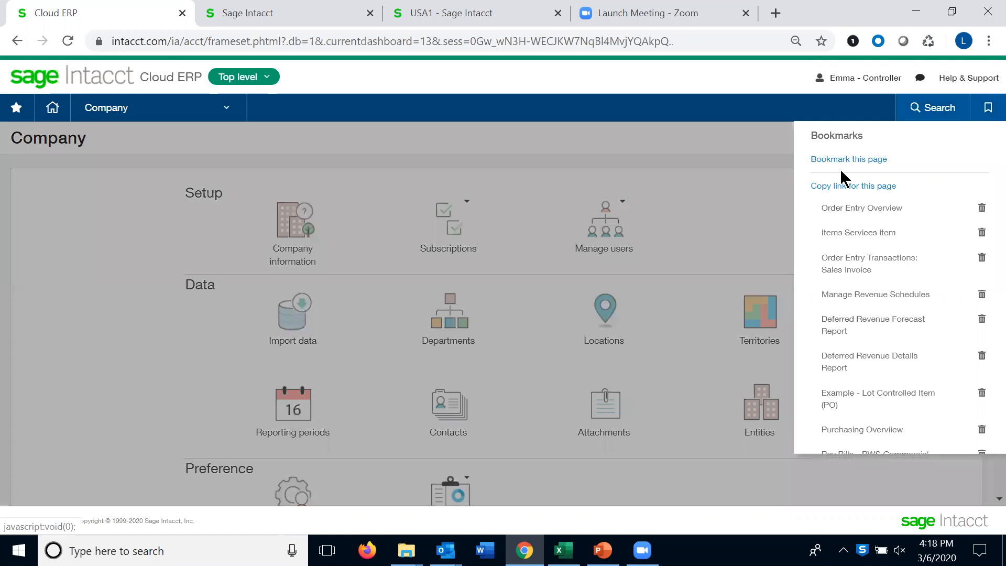
click(840, 208)
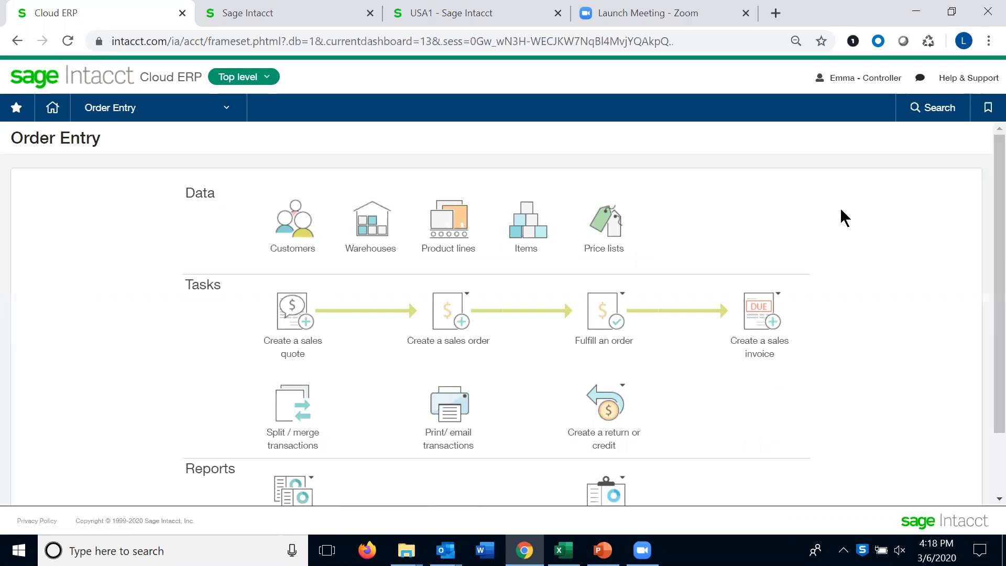
click(531, 223)
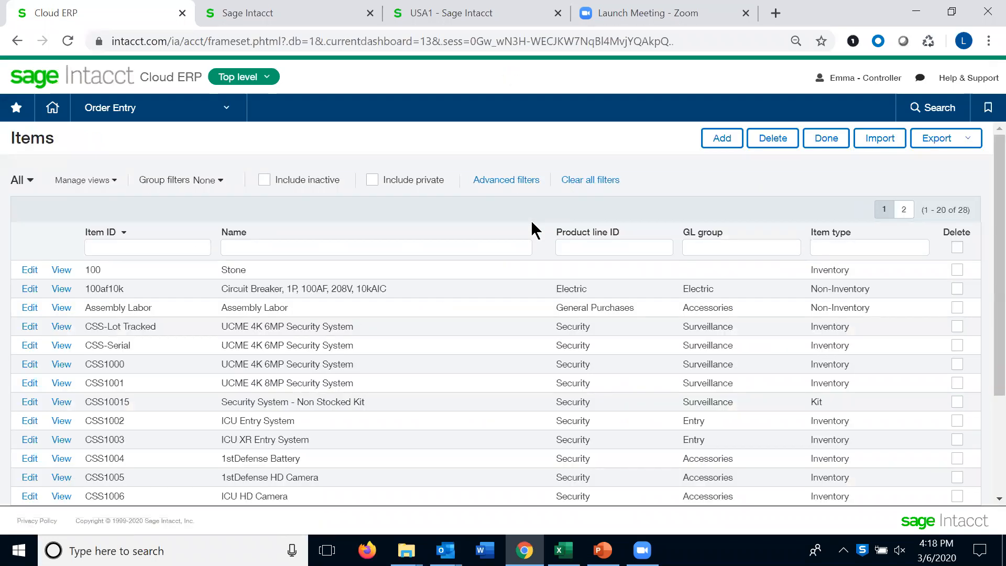
click(93, 246)
text(services)
key(Return)
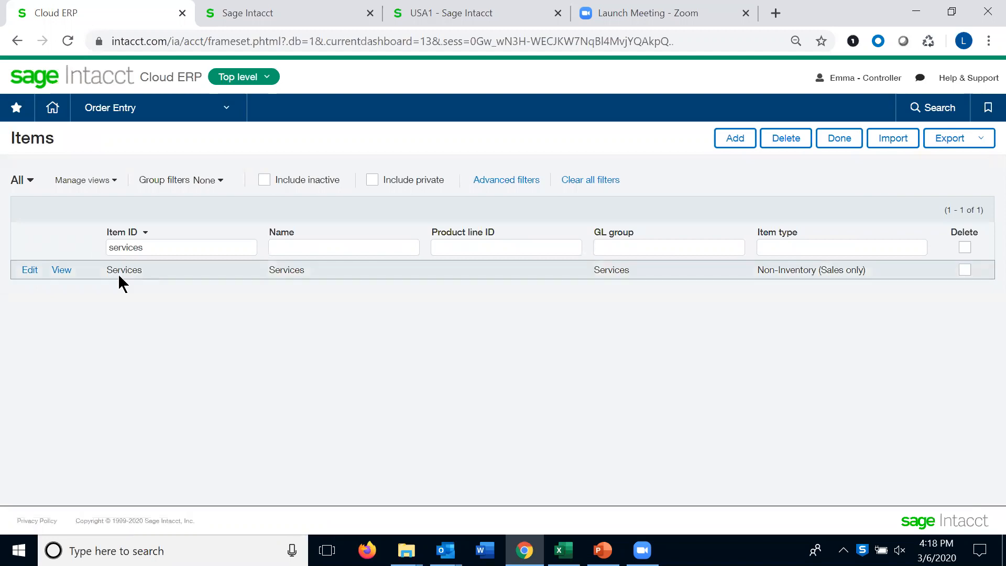
Open the Services item for editing and view its contract term settings
click(27, 271)
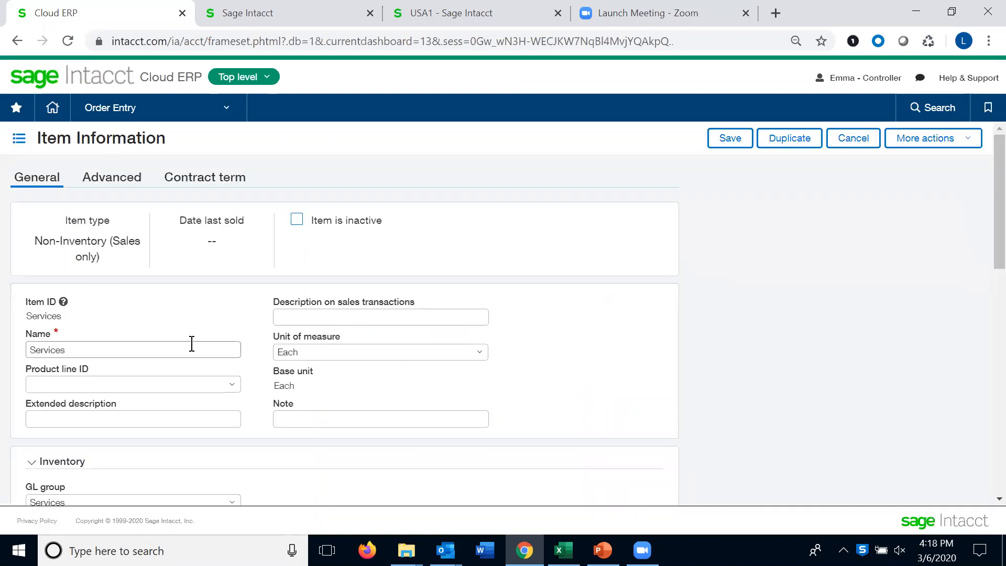
click(196, 181)
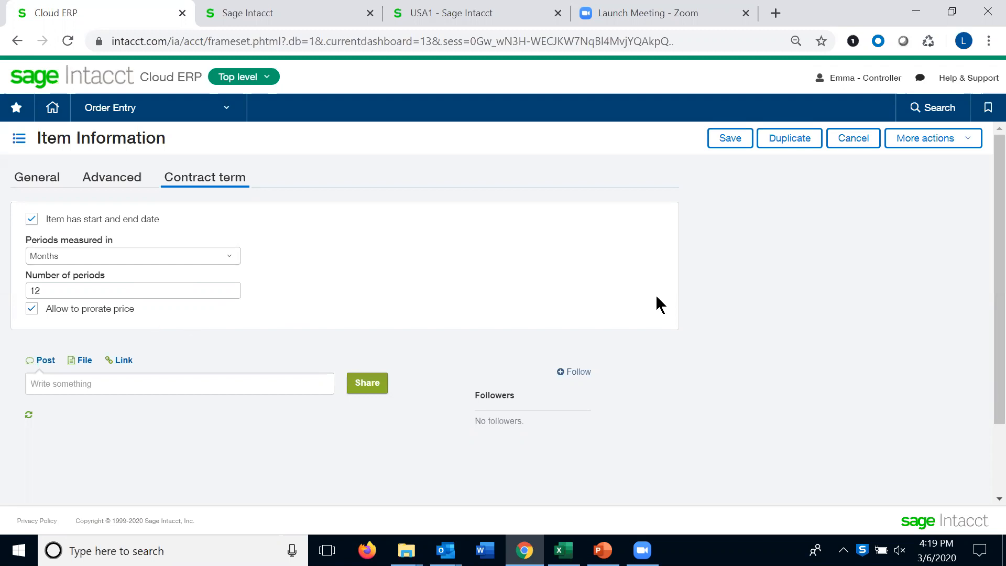
Open the Sales Invoice transactions bookmark, open invoice IN0027 and review its history
click(988, 111)
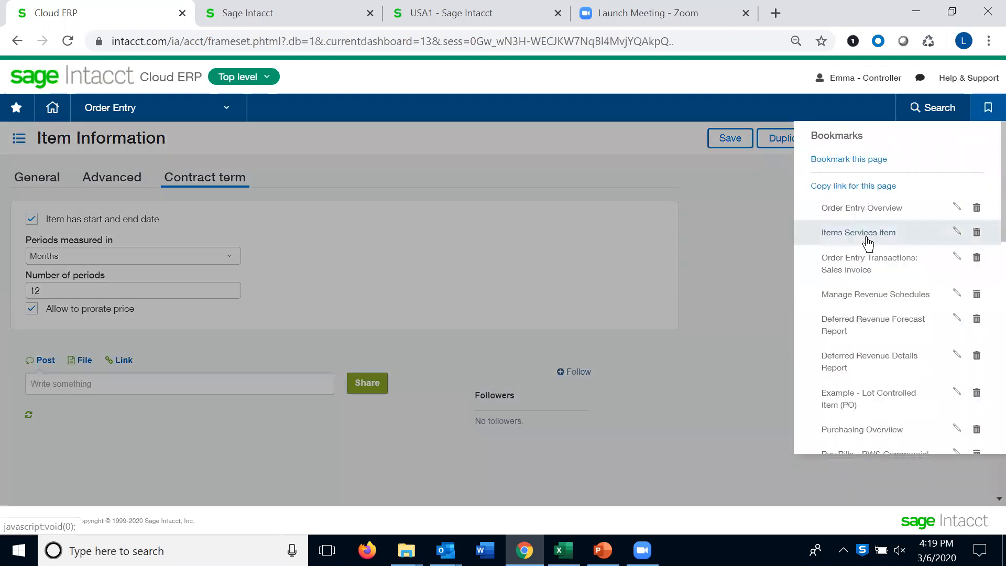
click(857, 265)
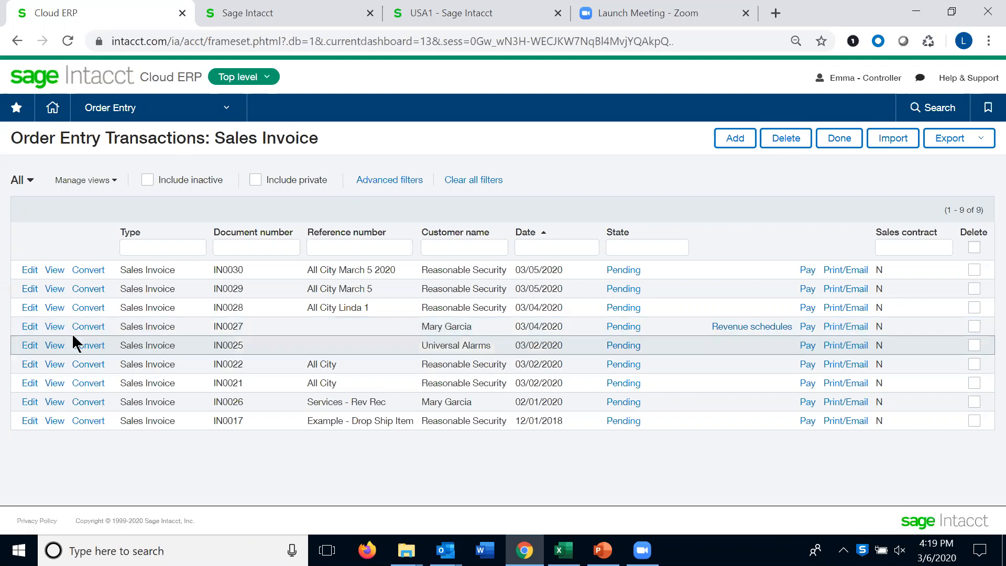
click(32, 330)
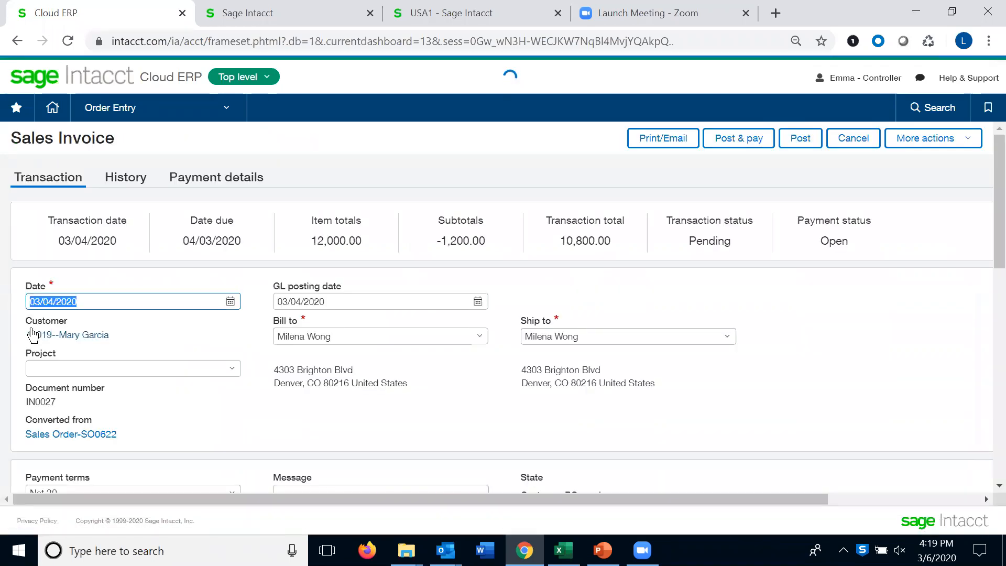
click(123, 181)
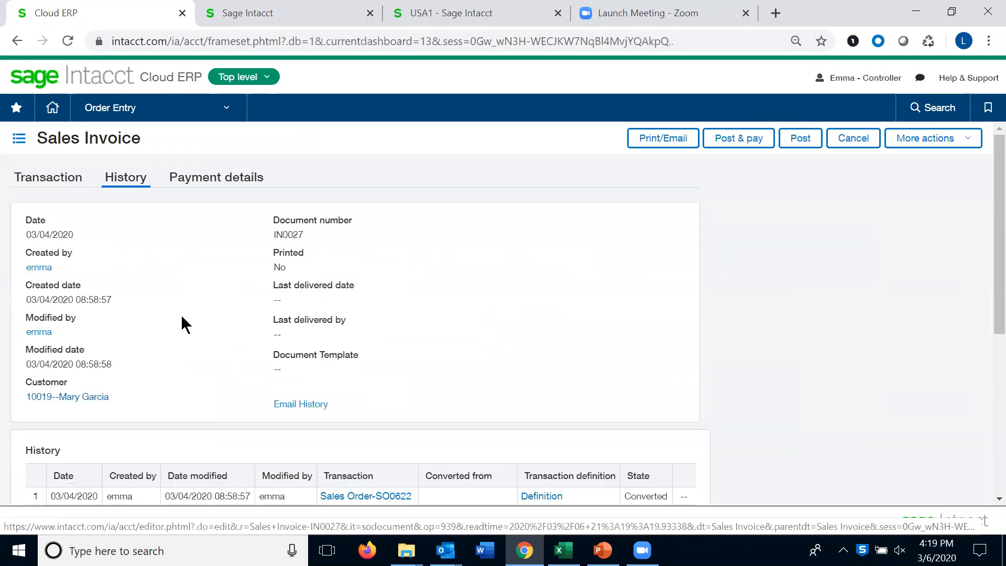
scroll(351, 418, down, 2)
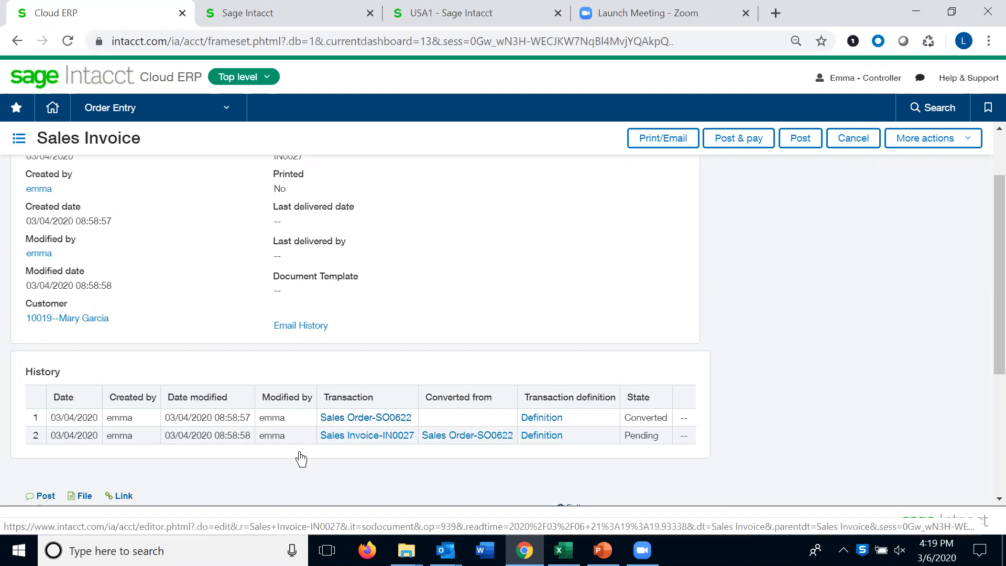
Open the Sales Invoice-IN0027 record from the history, expand it and scroll to its entries
click(361, 436)
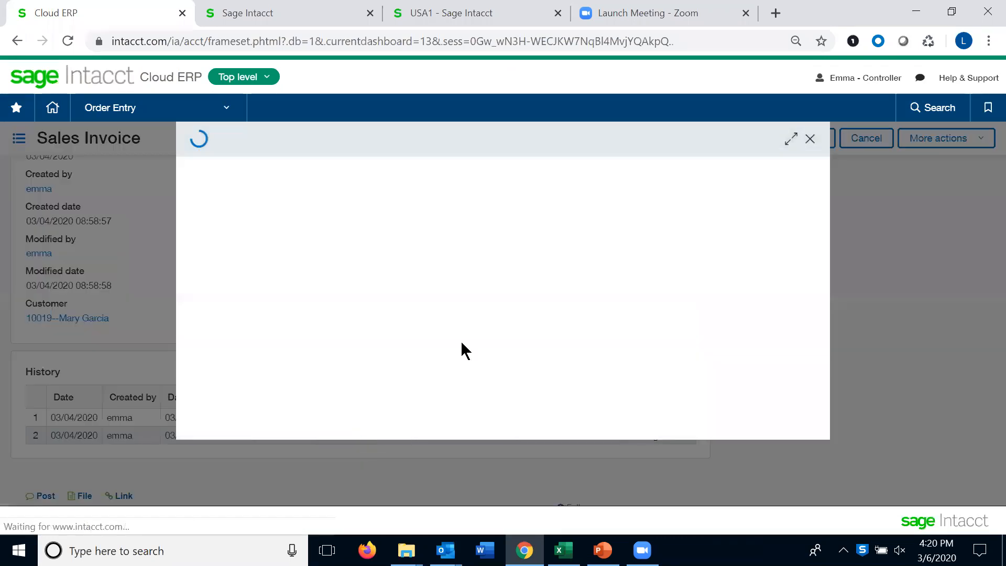
click(791, 139)
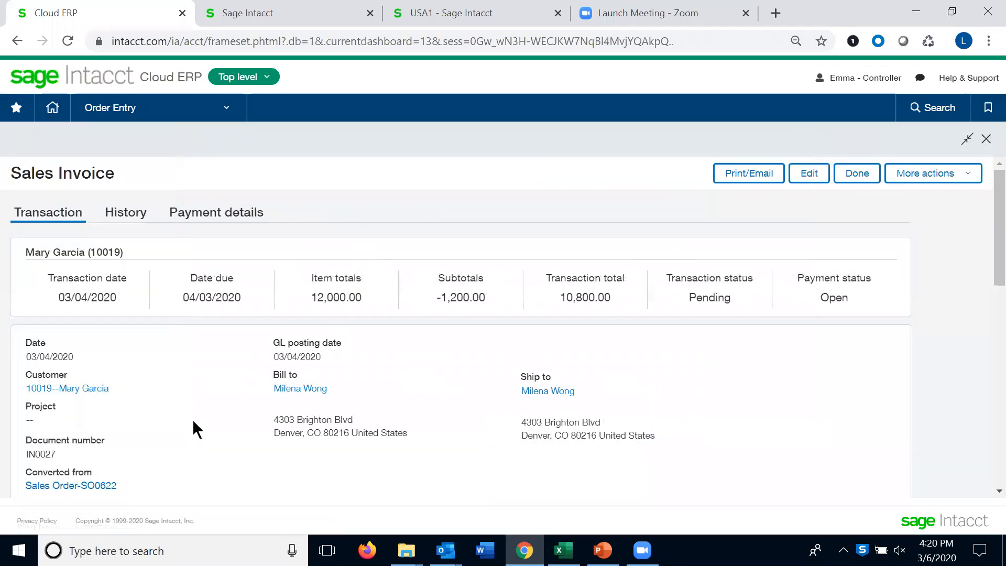
scroll(162, 423, down, 5)
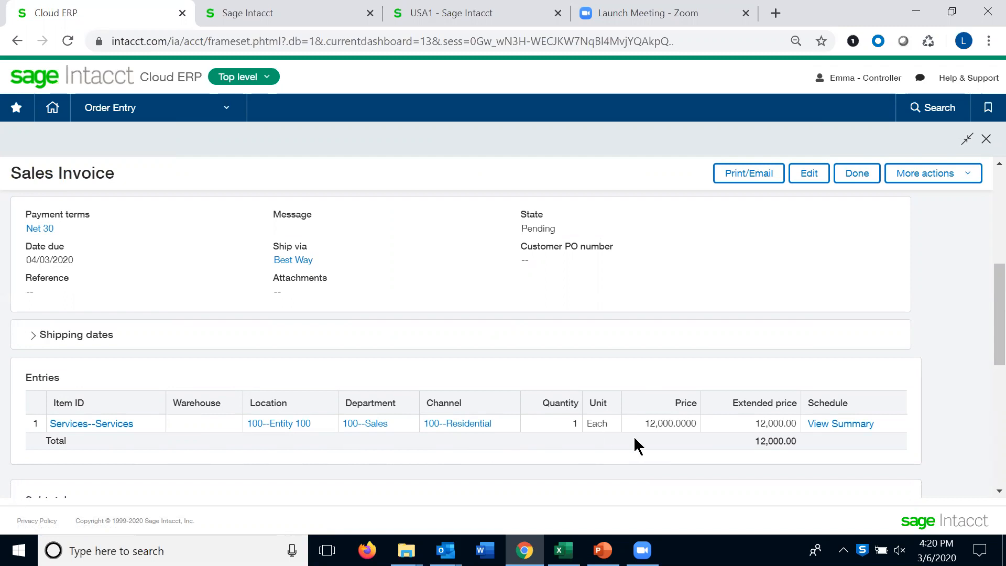
scroll(634, 440, down, 1)
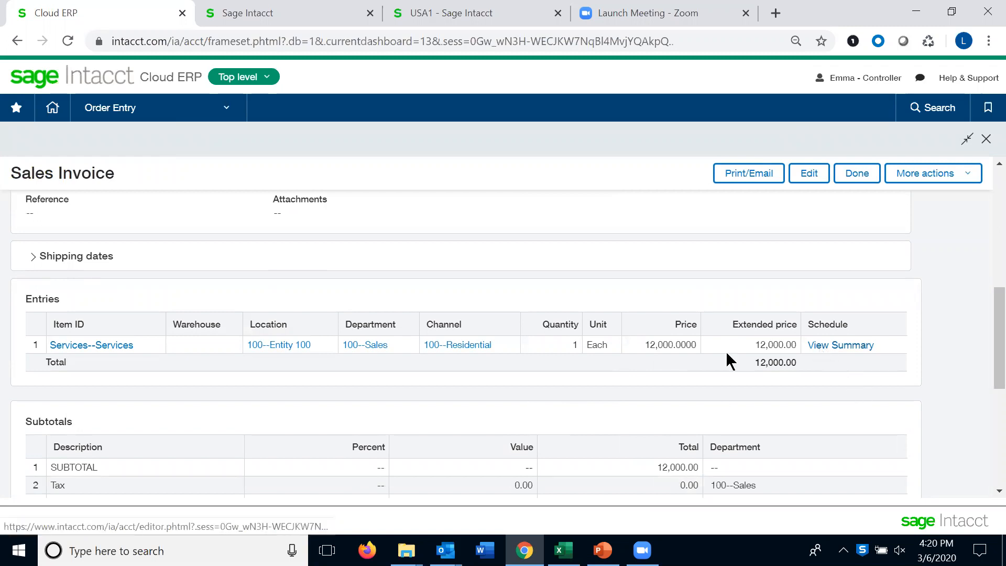
Show the details of the Services entry line and review its terms section
mouse_move(537, 361)
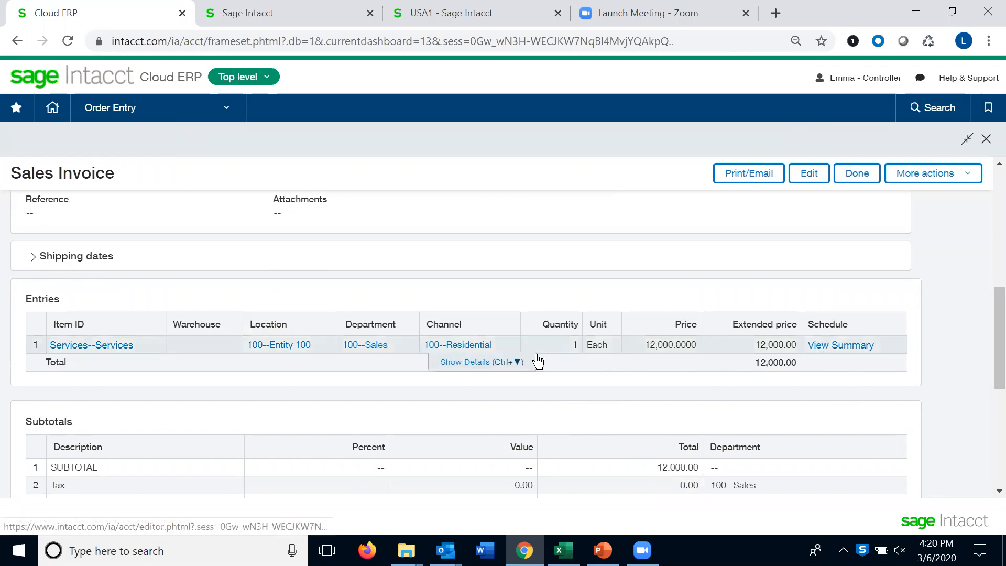
click(469, 363)
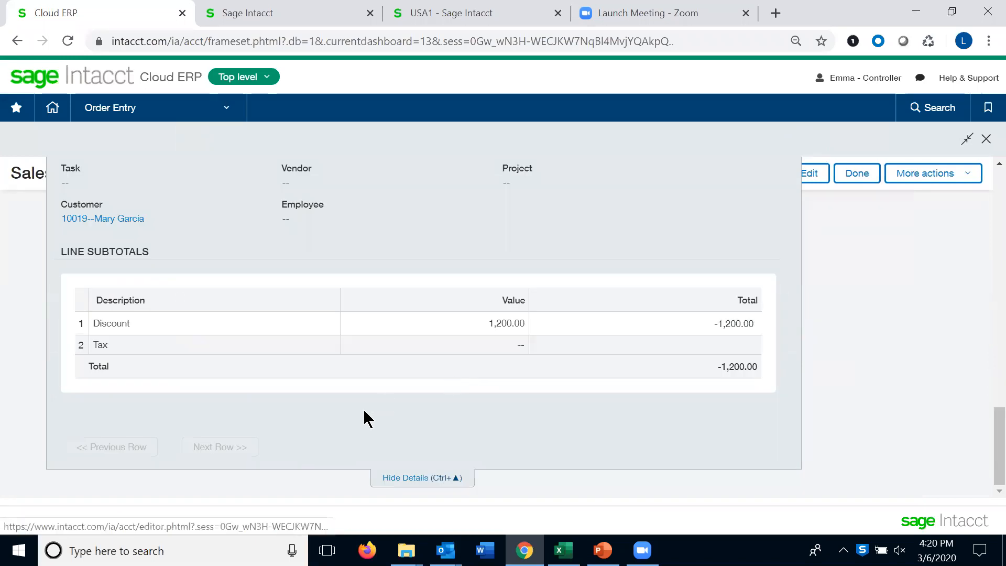
scroll(363, 408, up, 5)
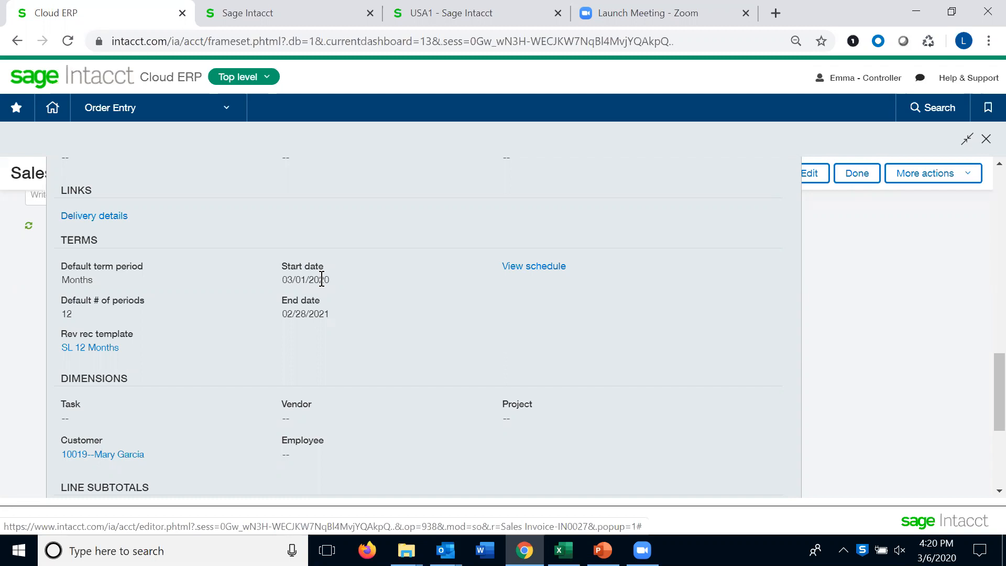
Open the SL 12 Months revenue recognition template, expand it, and close it
click(99, 347)
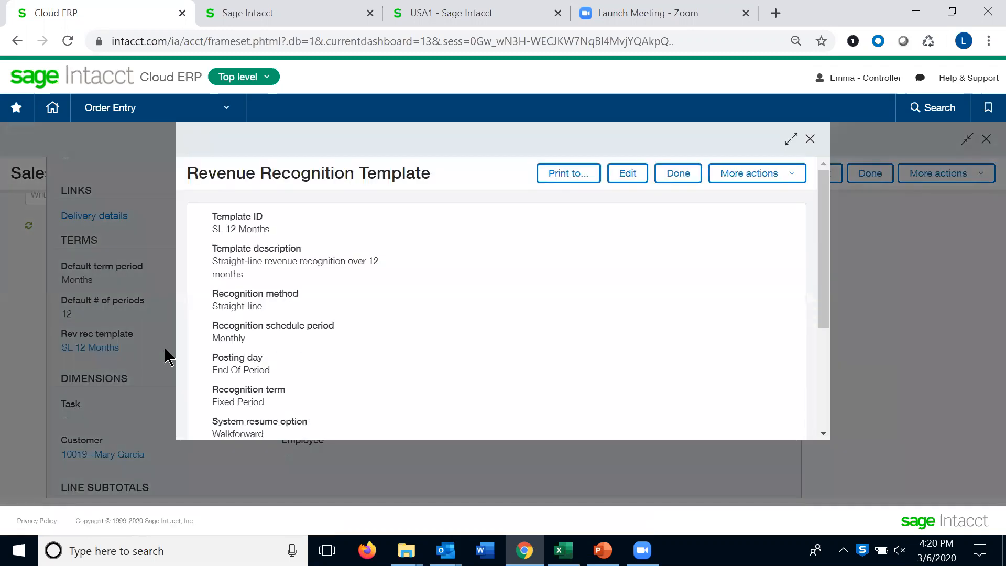
click(792, 141)
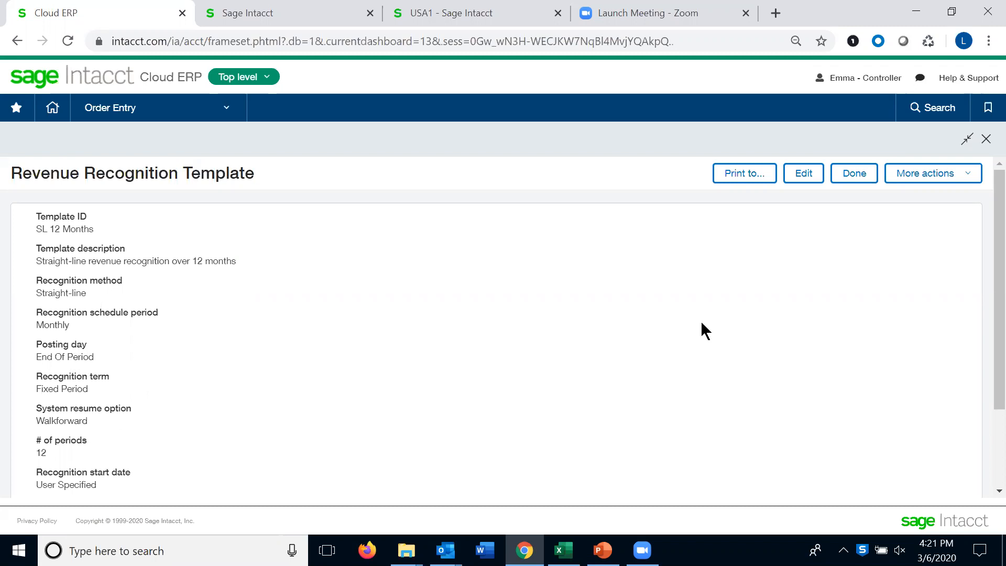
click(986, 139)
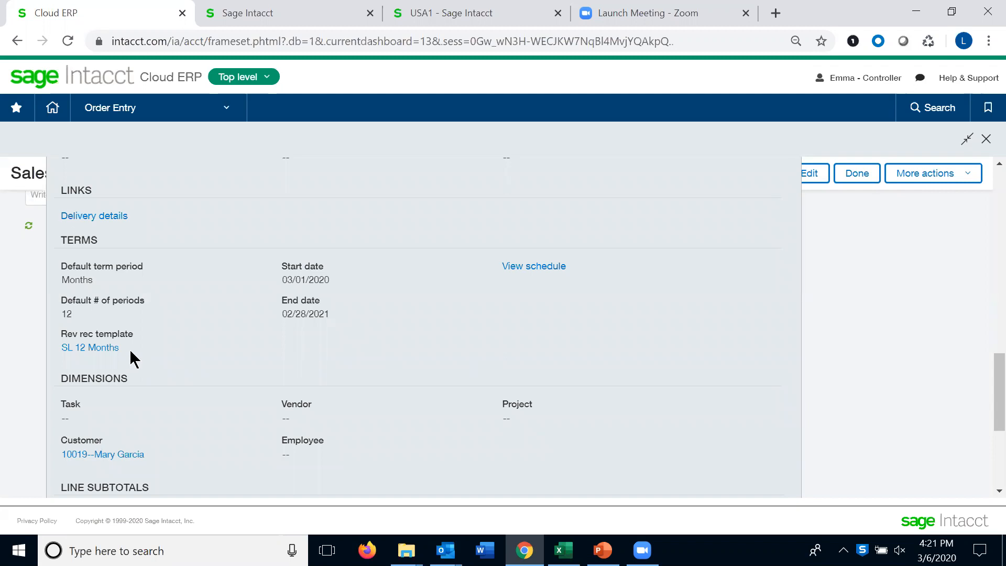
Open the line's revenue recognition schedule, expand it and review the schedule entries
click(513, 268)
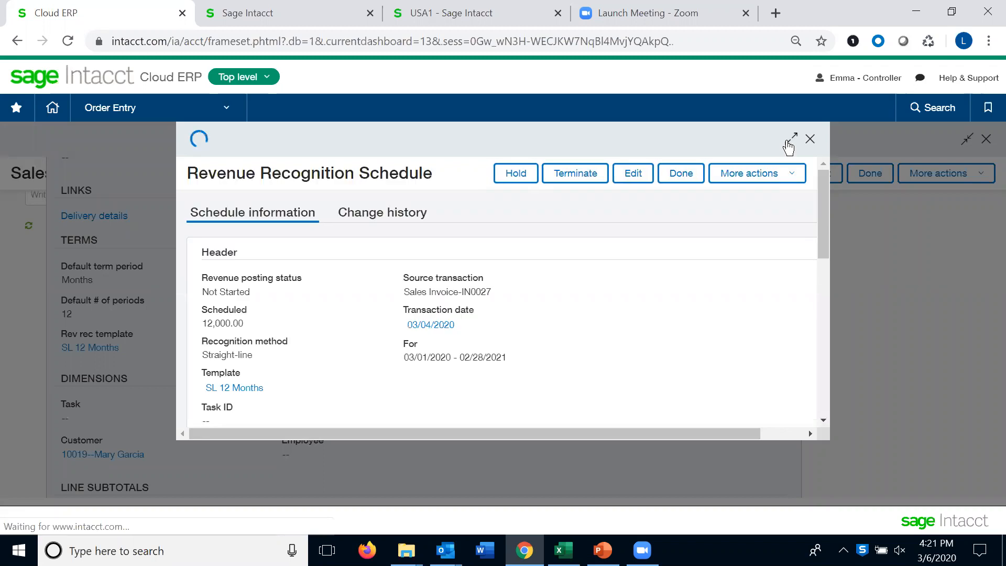
click(790, 140)
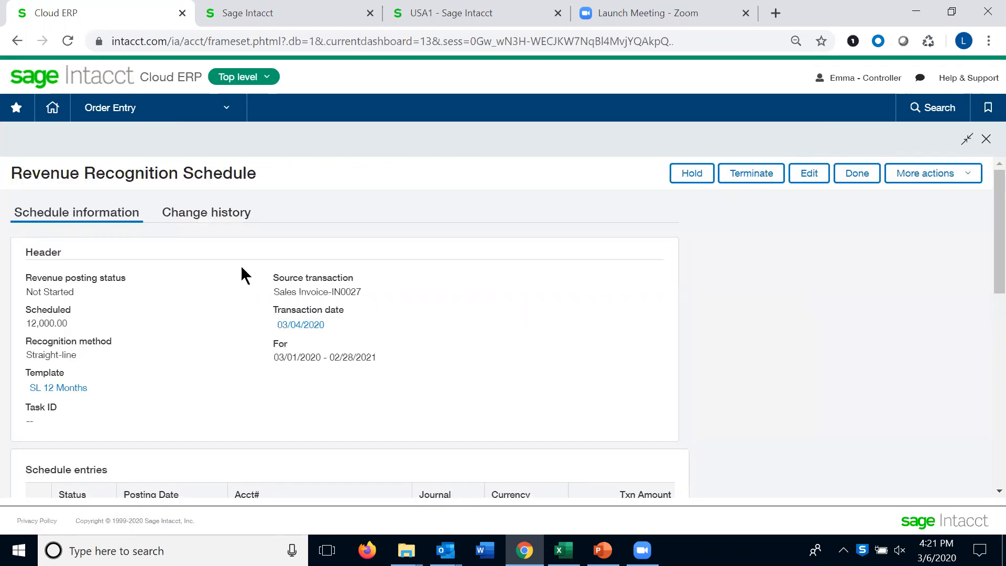
scroll(187, 424, down, 3)
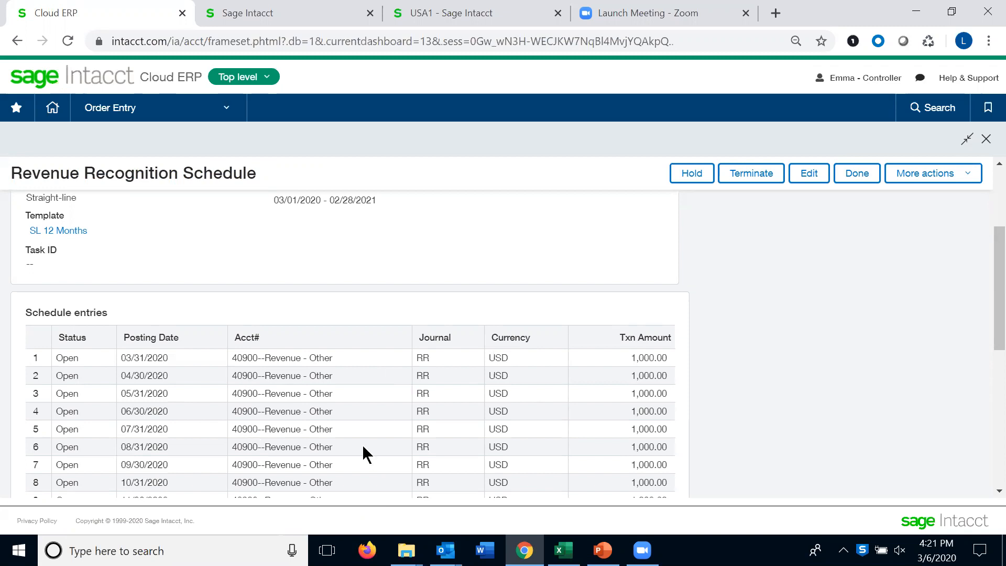
scroll(363, 446, up, 3)
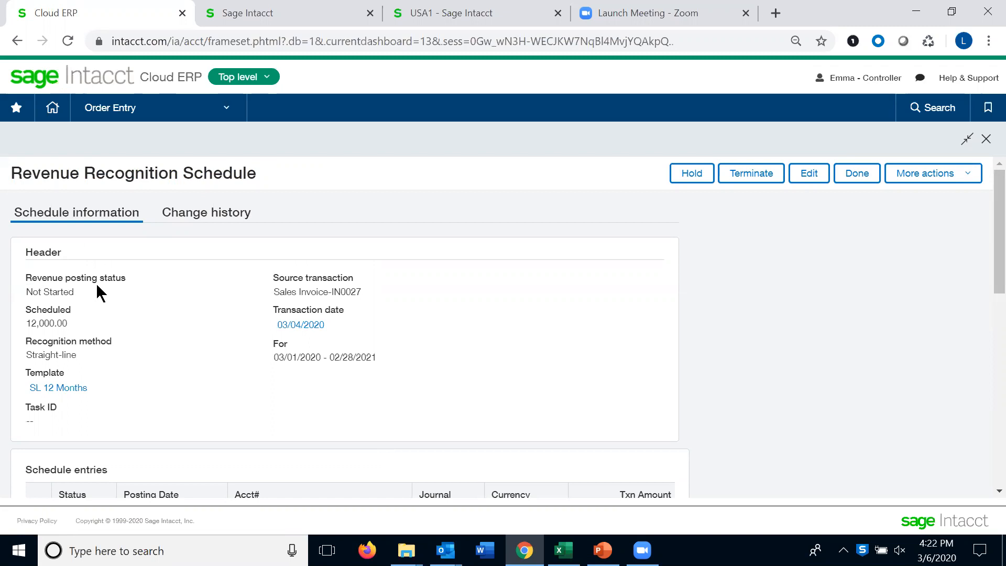
Review the schedule's change history and close the schedule
click(194, 215)
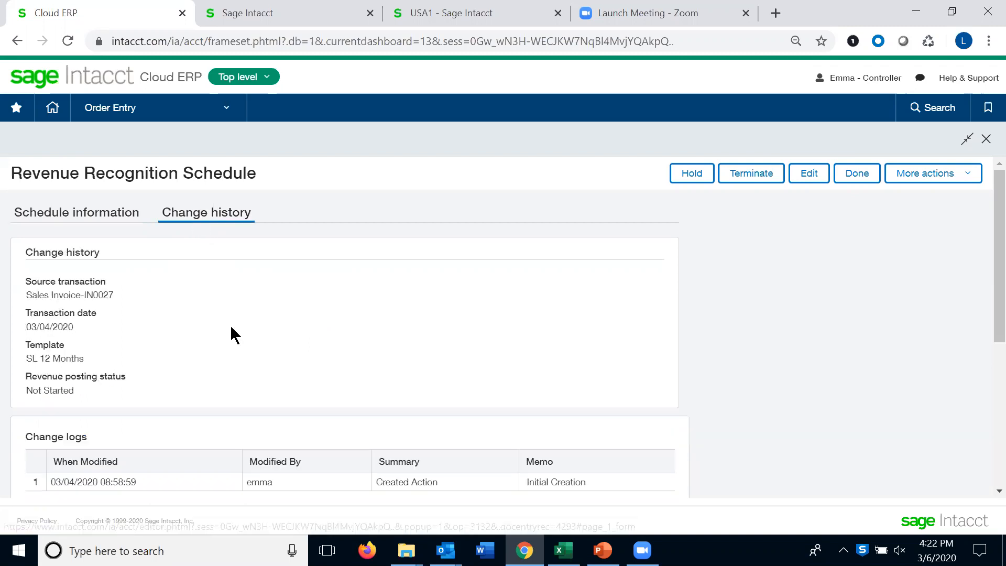
scroll(232, 333, down, 1)
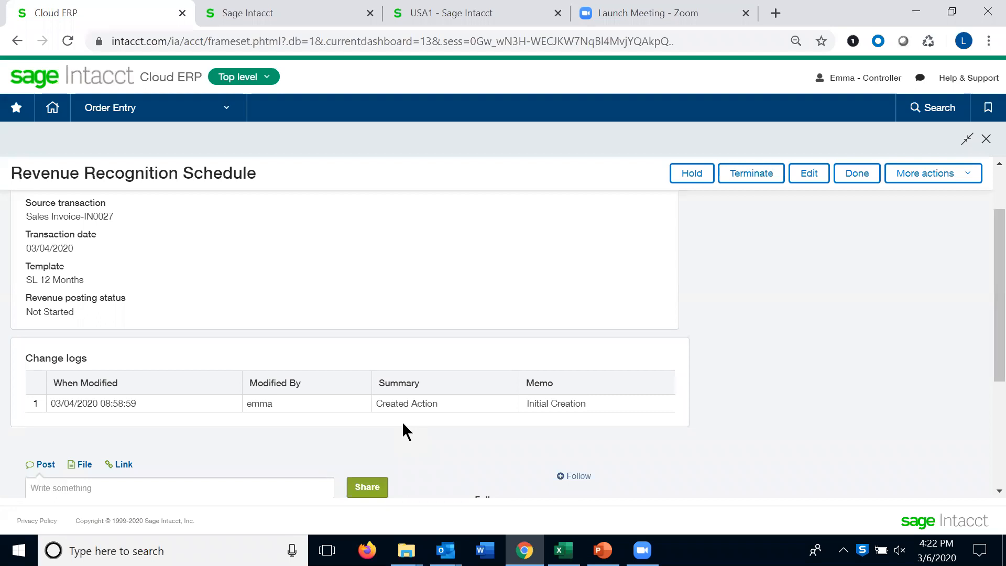
scroll(401, 421, up, 1)
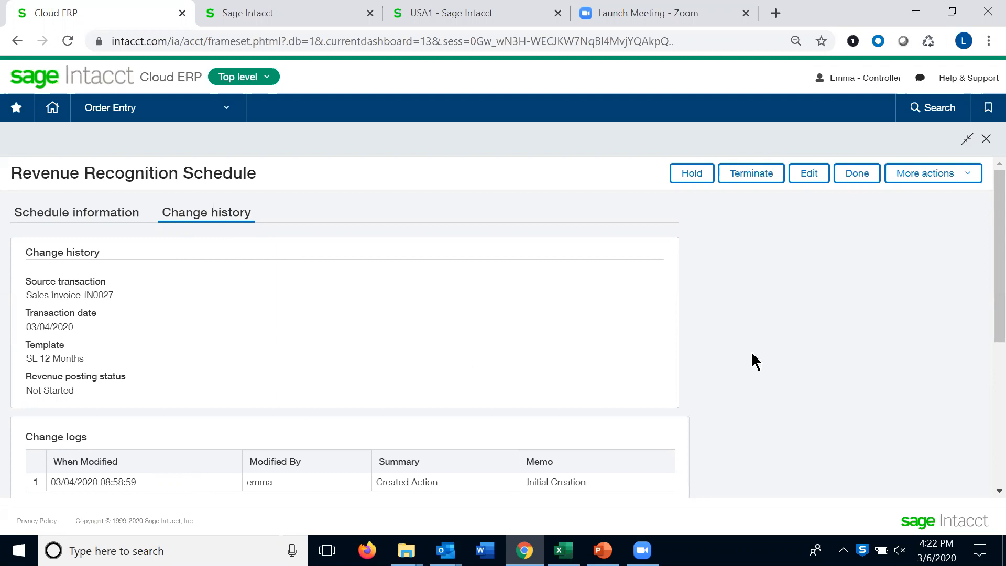
click(985, 139)
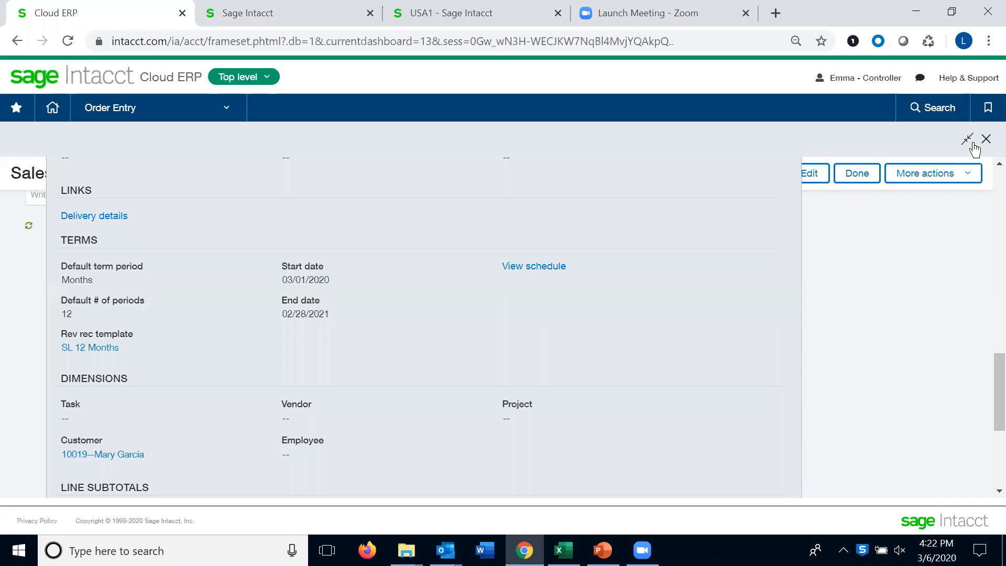
Close the expanded invoice view and return to the invoice's history
scroll(747, 294, up, 4)
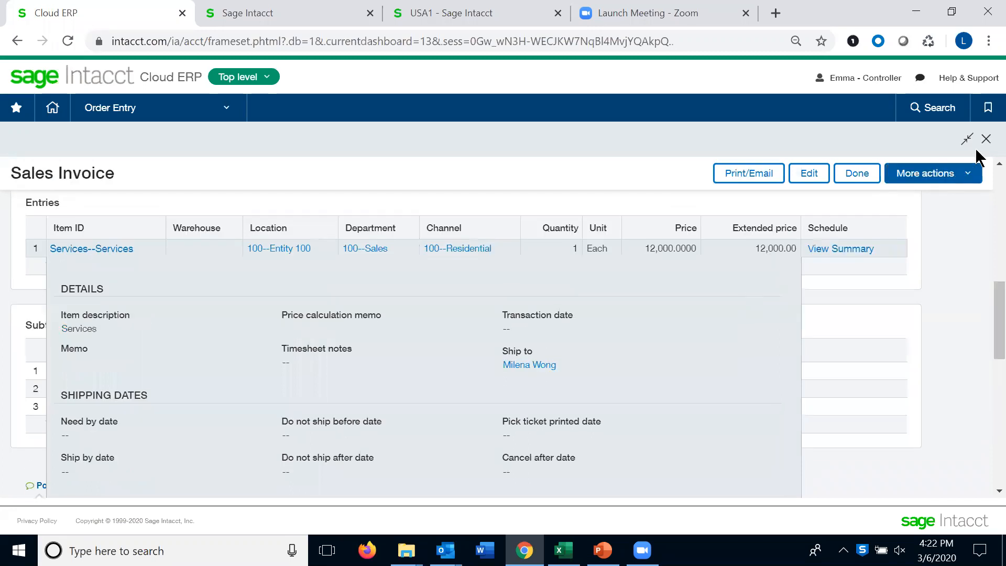
click(862, 173)
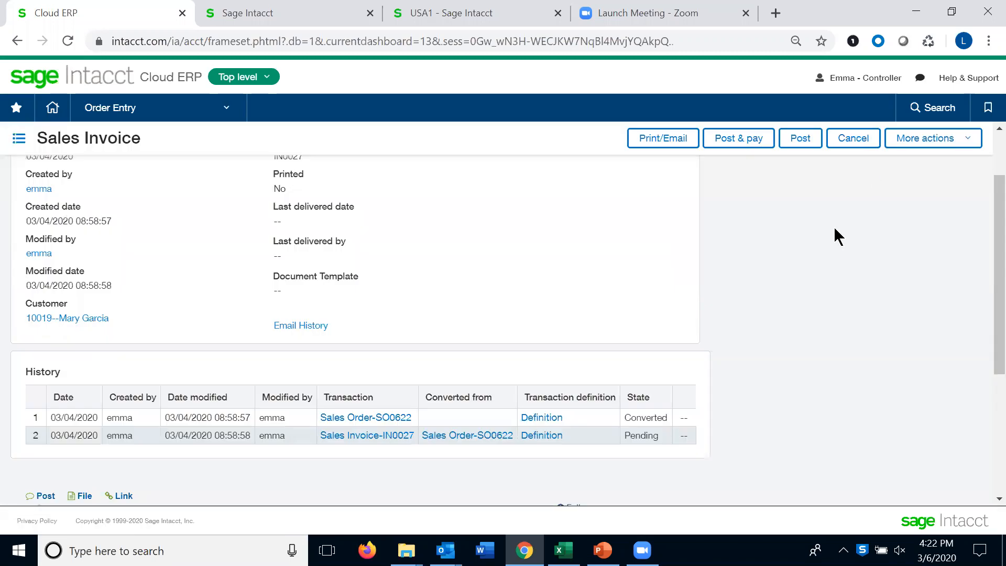
scroll(457, 335, up, 1)
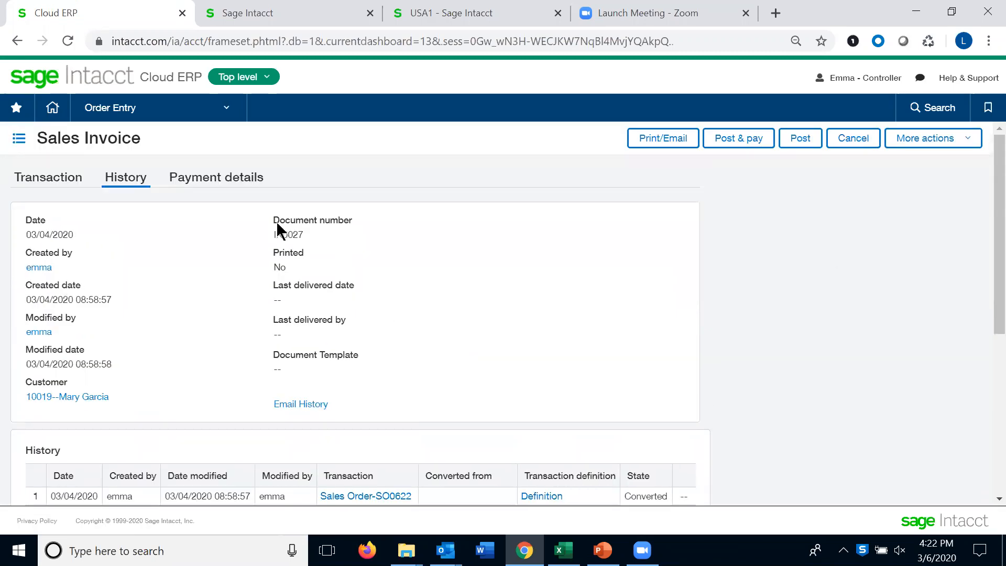
Go to the Order Entry sales invoice list and open the revenue schedules for invoice IN0027
click(225, 110)
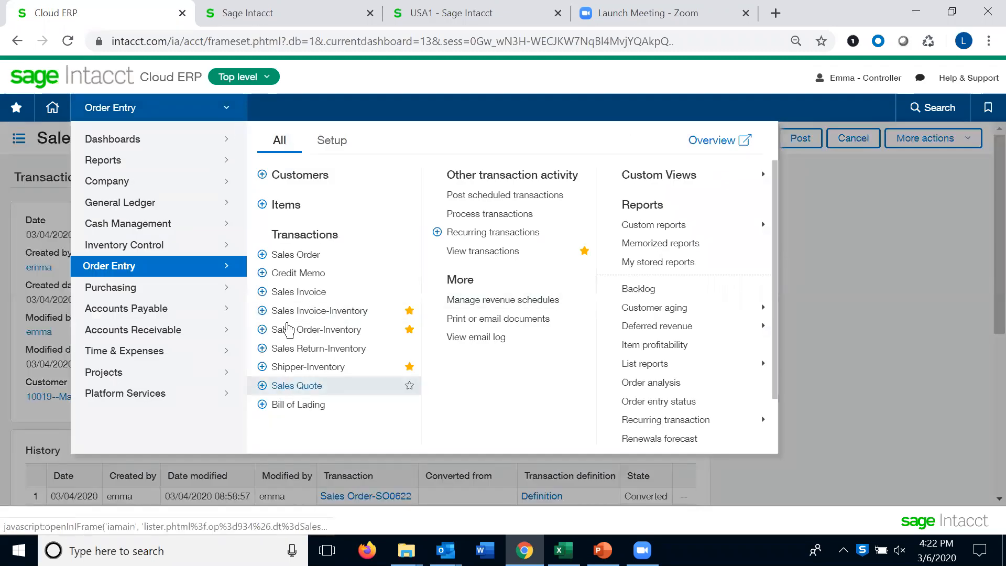
click(285, 295)
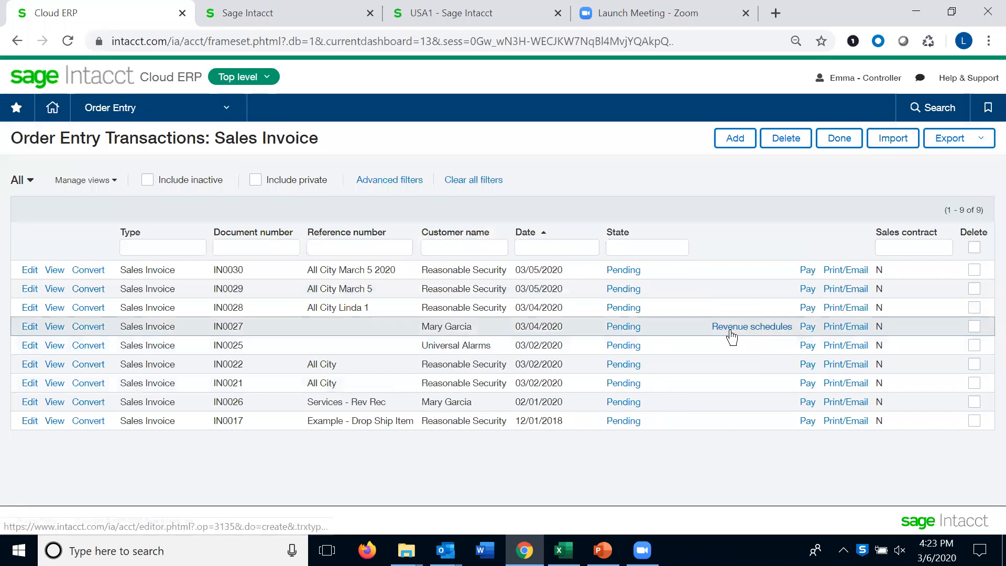
click(730, 328)
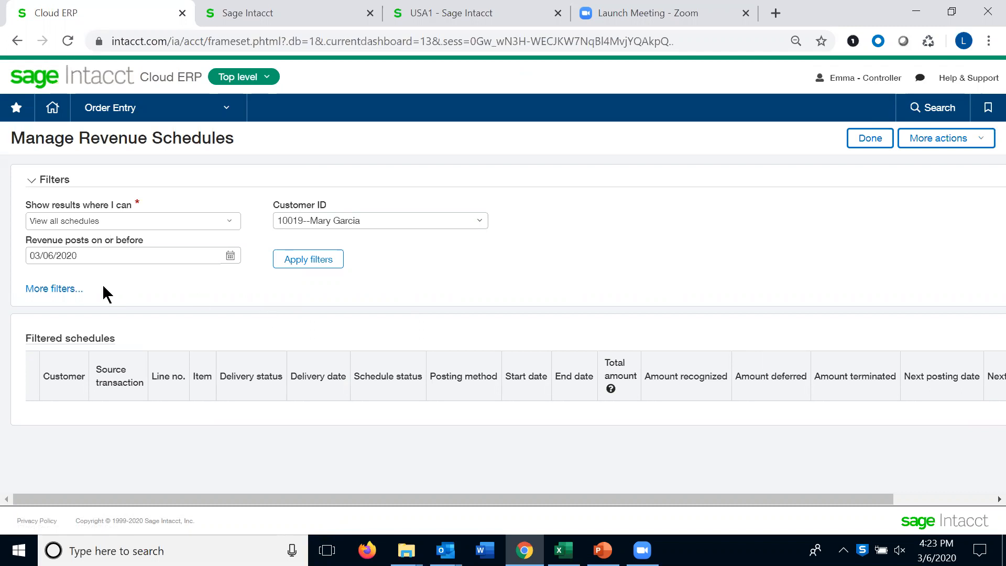
Set the revenue posting cutoff date to 12/31/2020 and apply the schedule filters
drag(143, 253, 3, 246)
text(12/31/2020)
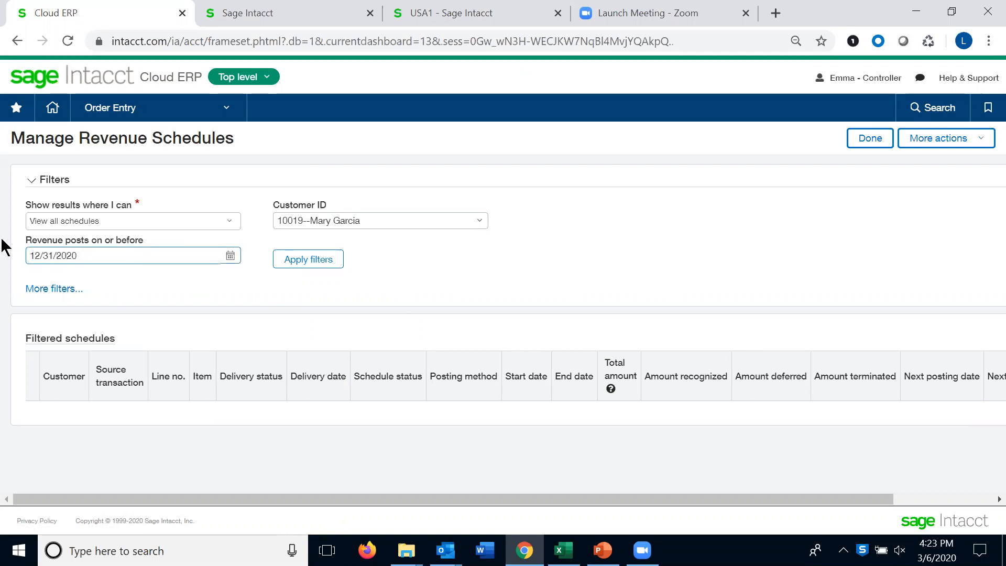
click(305, 262)
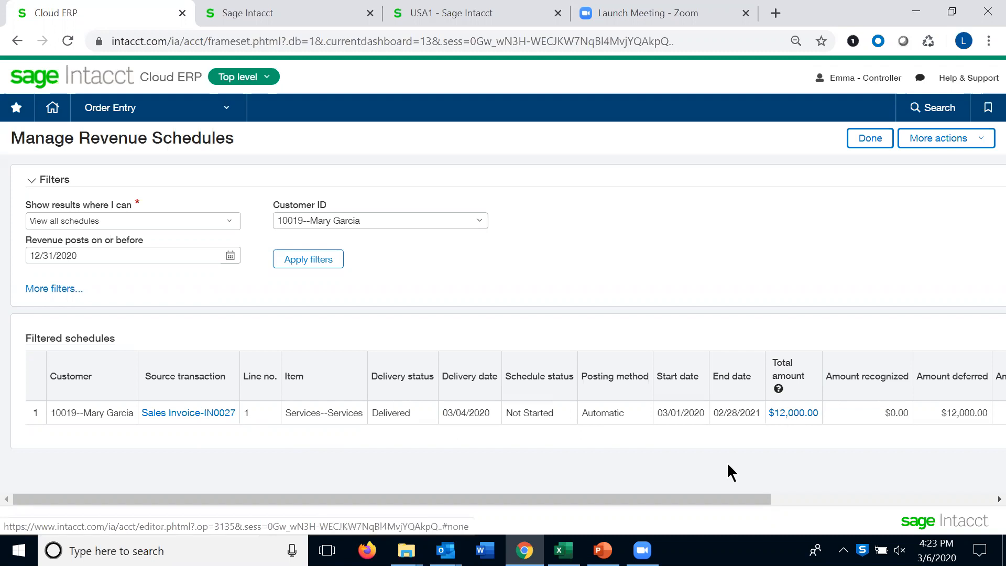
Review the filtered schedule's columns across the table and the additional filter options
drag(765, 498, 982, 501)
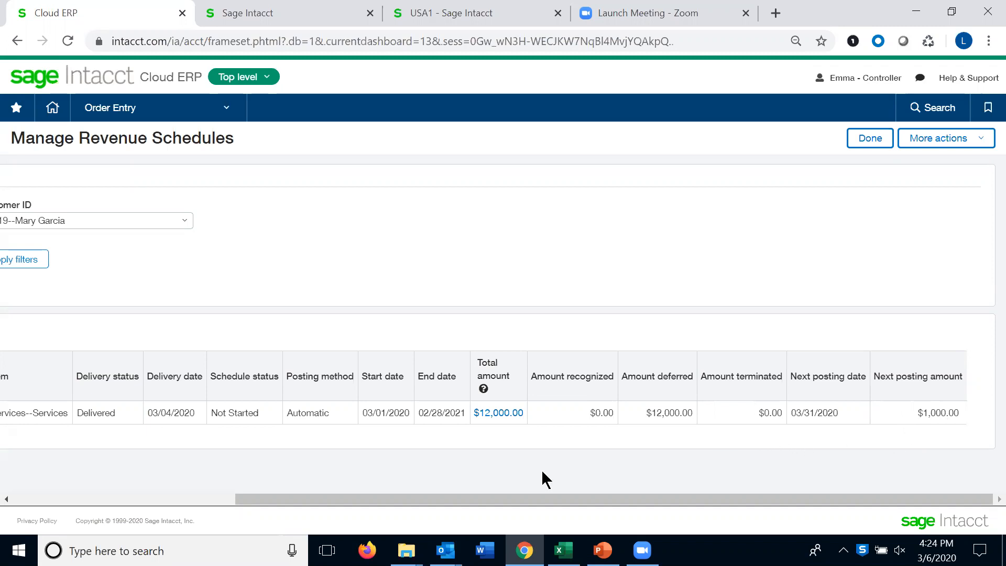
drag(445, 499, 180, 494)
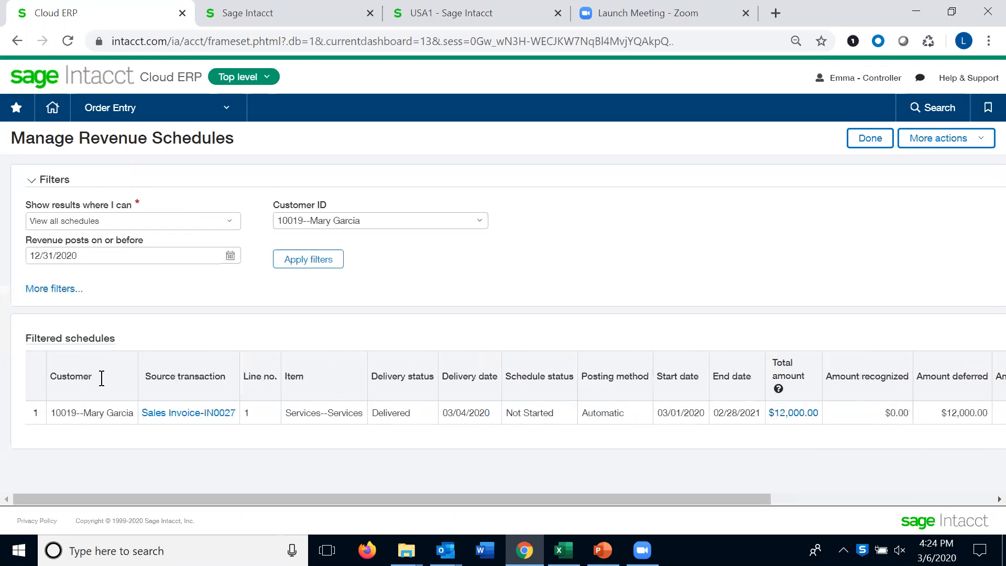
click(57, 288)
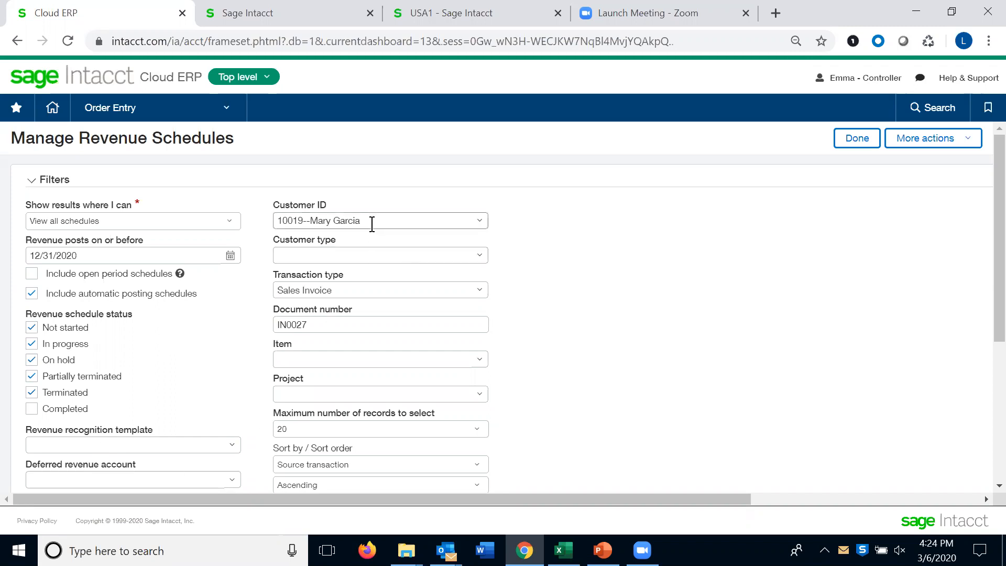
click(480, 290)
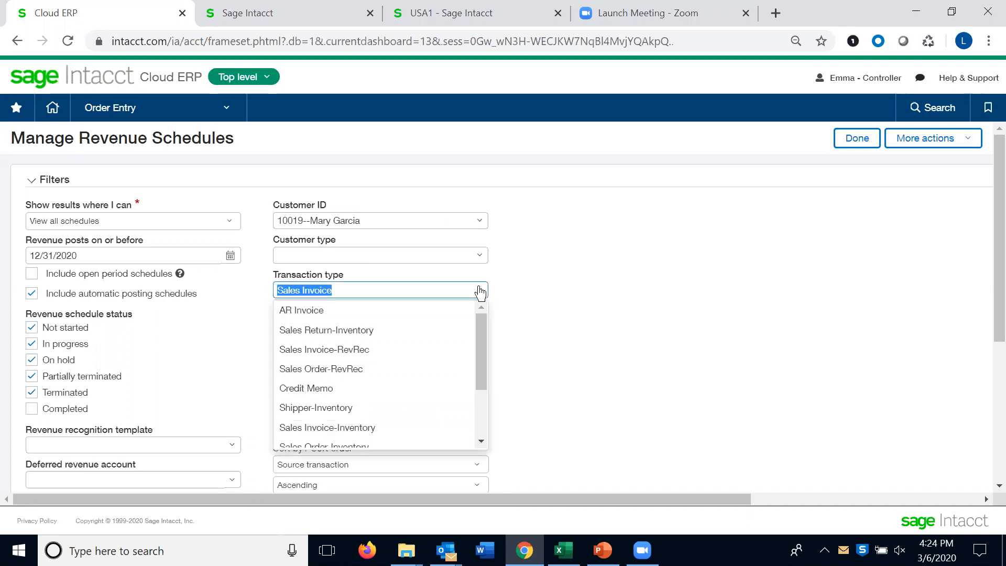
click(625, 300)
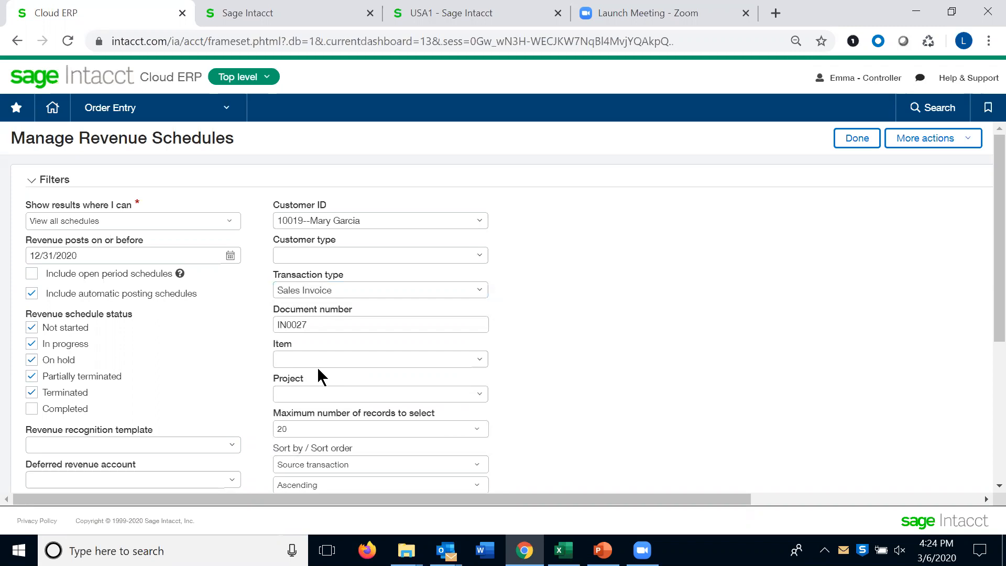
scroll(569, 419, down, 5)
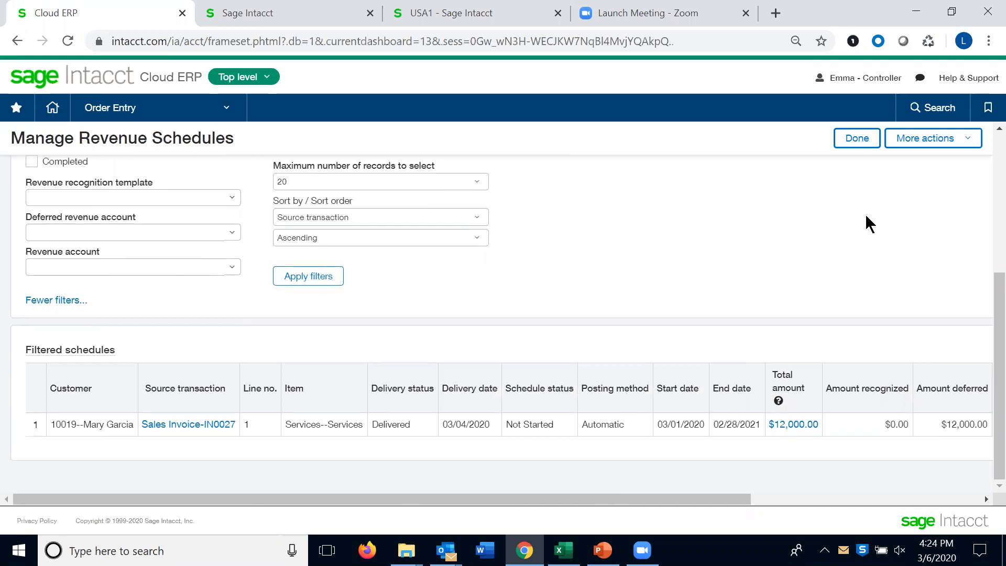
Open the Deferred Revenue Forecast Report from the bookmarks, leaving the revenue schedules page
click(989, 110)
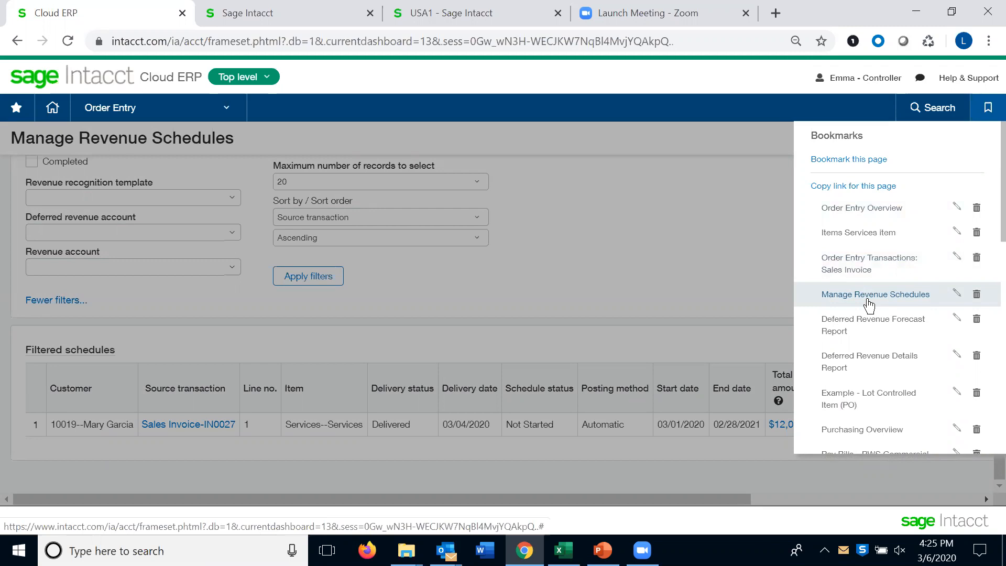
click(852, 326)
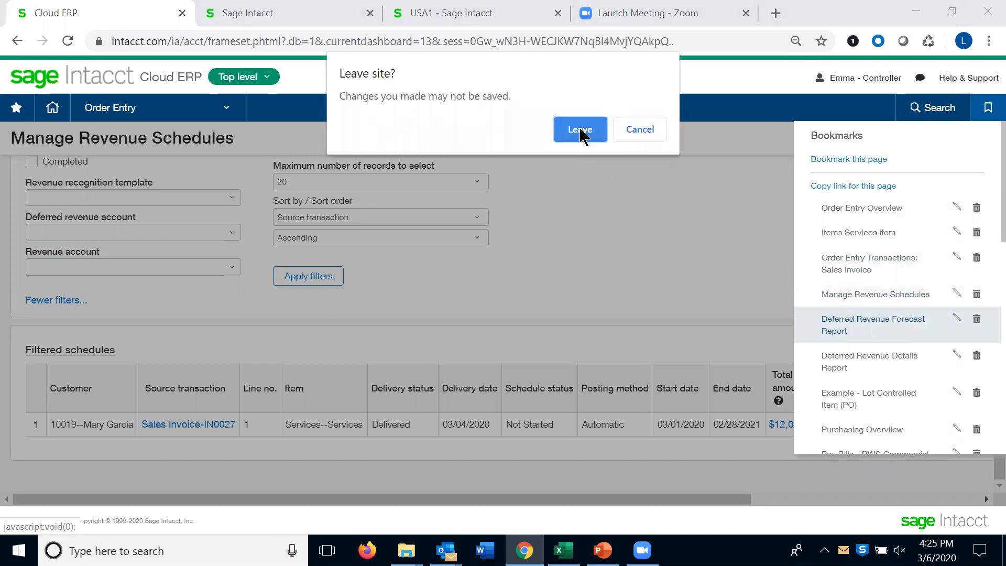
click(579, 129)
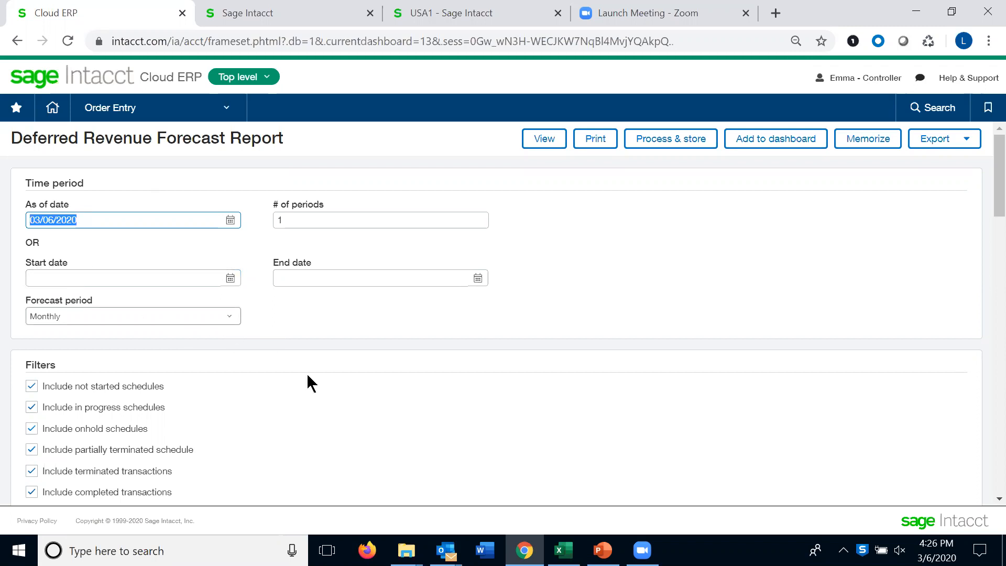
Run the Deferred Revenue Forecast Report for the period 01/01/2020 to 12/31/2020
scroll(321, 409, down, 3)
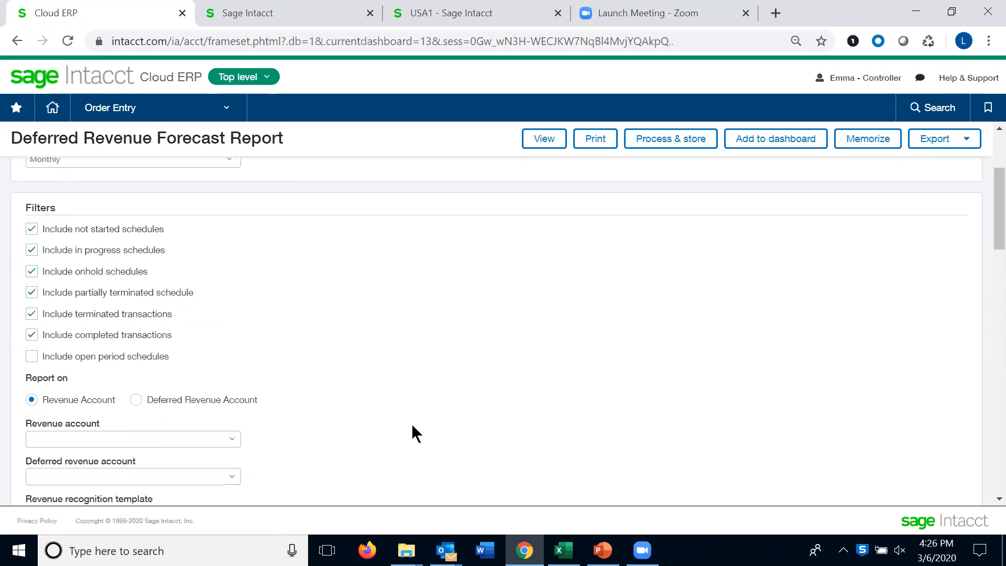
scroll(430, 435, up, 3)
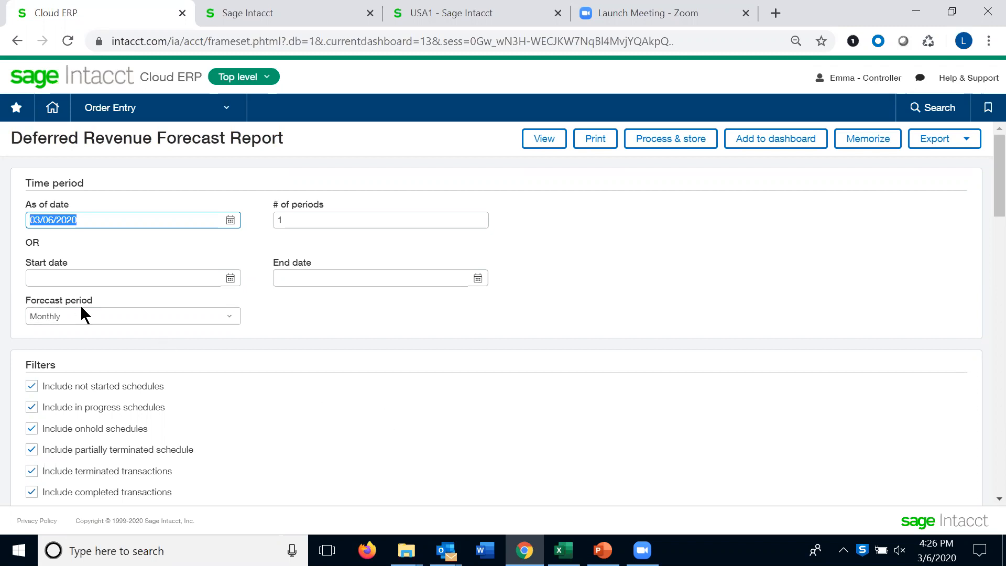
click(27, 276)
text(0)
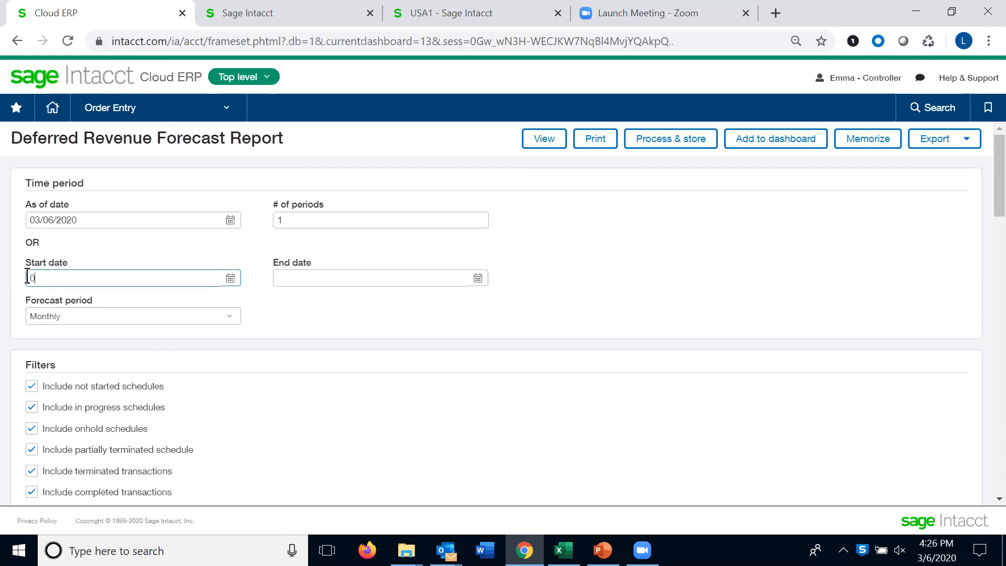
text(1/01/2020)
click(276, 277)
text(12/31/2020)
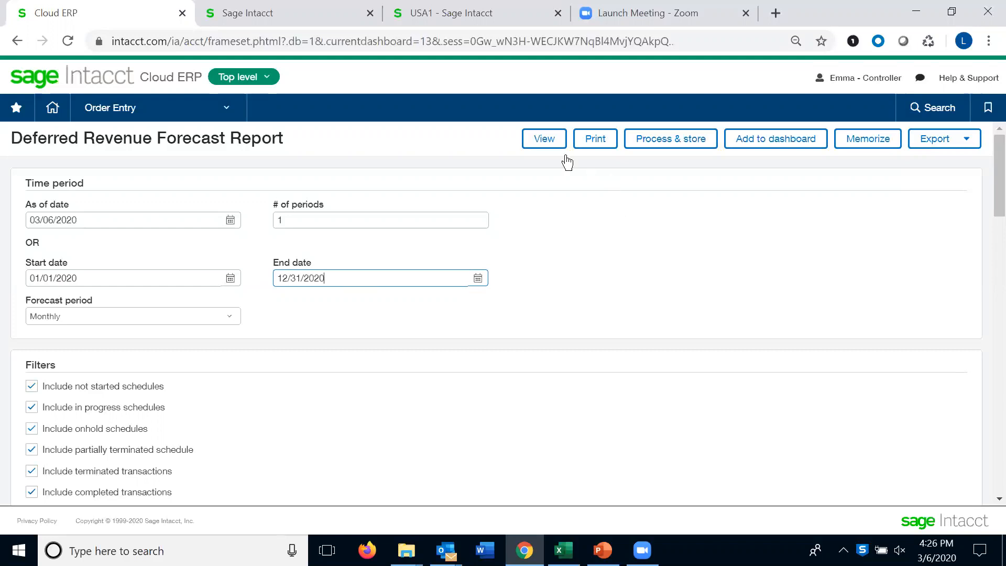
click(542, 140)
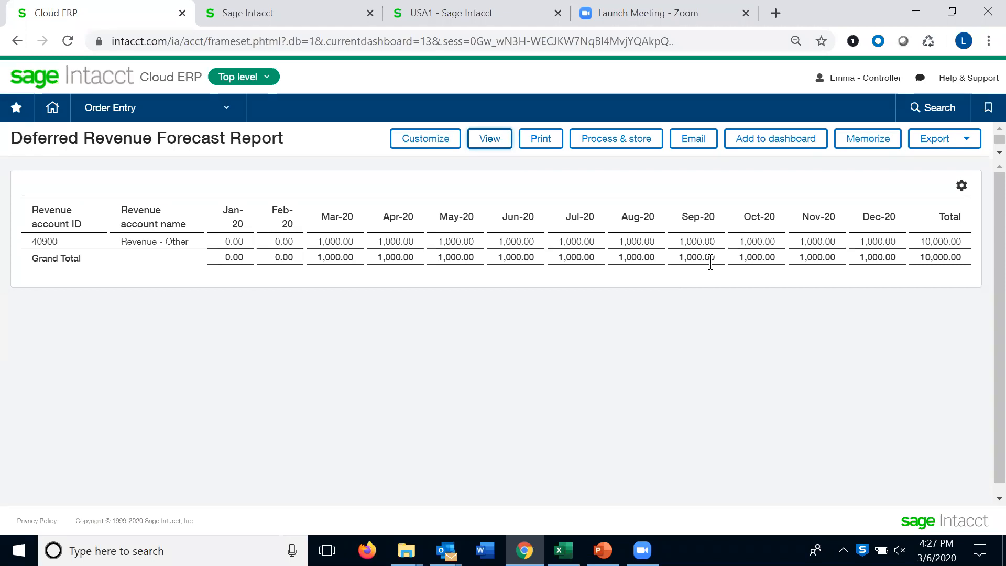
Open the Deferred Revenue Details Report and run it for 01/01/2020 to 12/31/2020
click(988, 106)
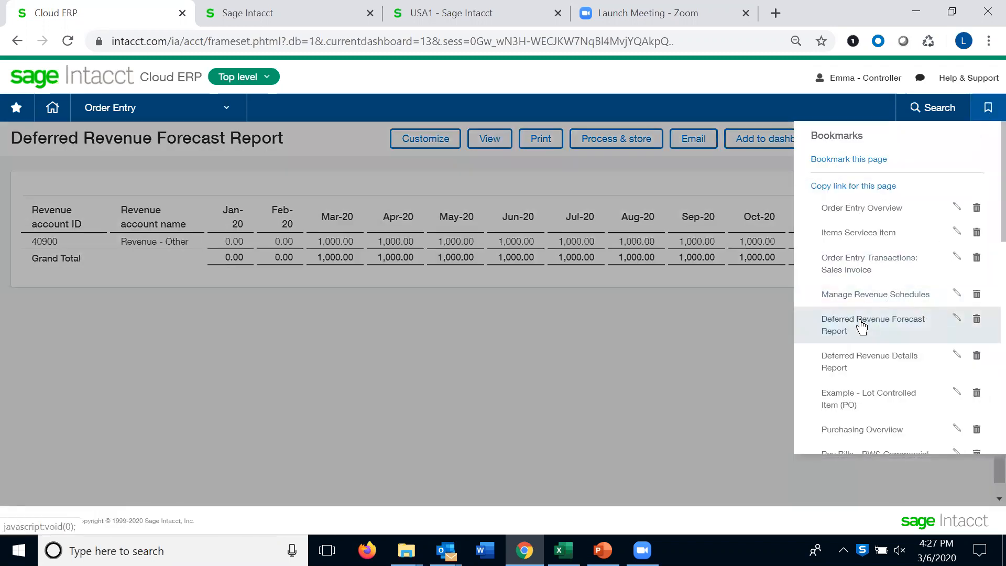
click(852, 357)
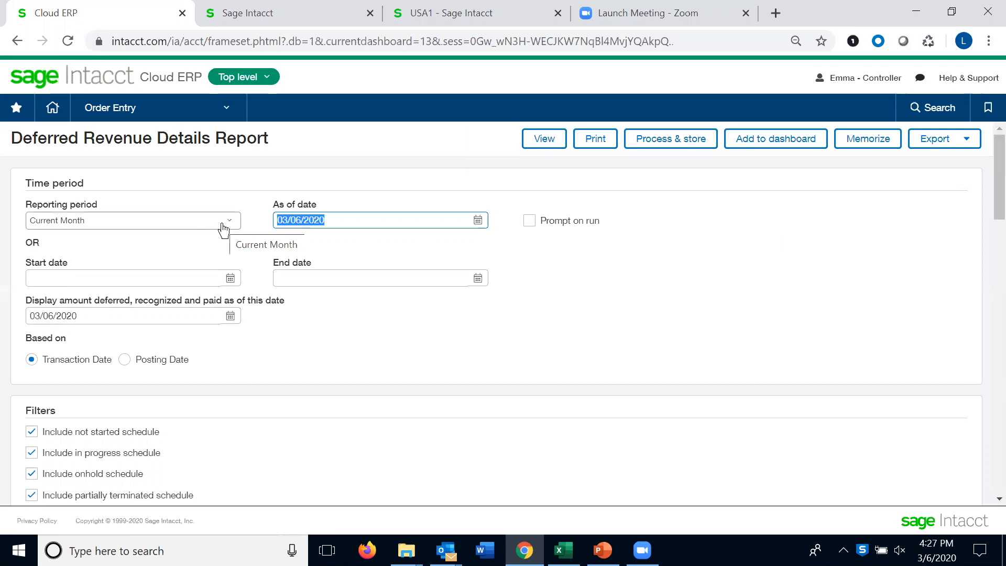
click(37, 278)
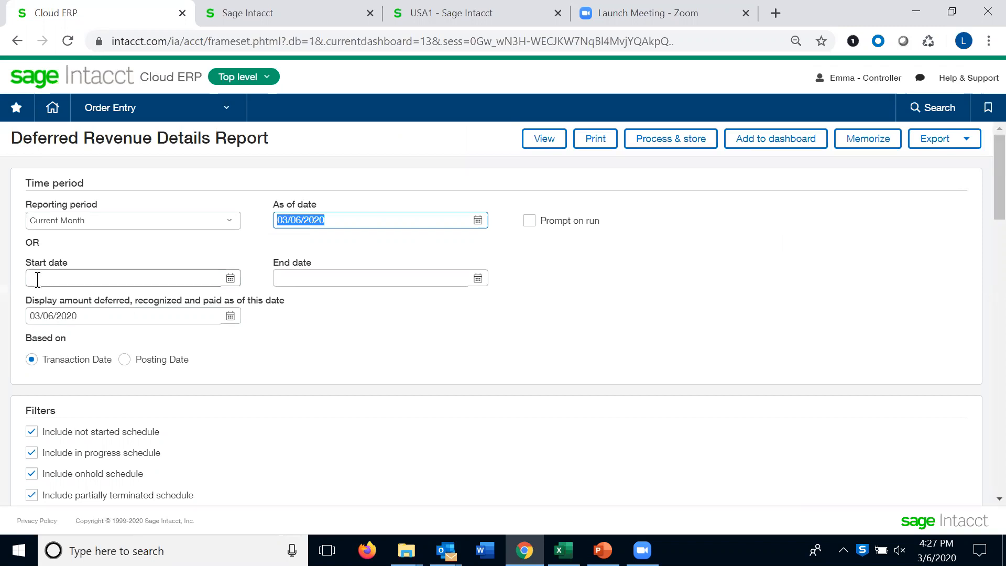
text(01/0)
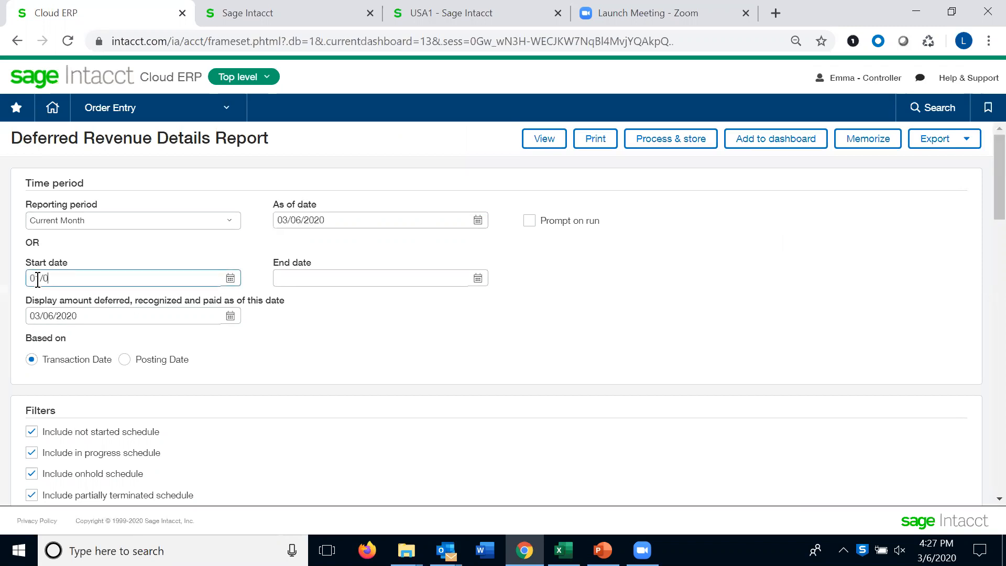
text(1/2020)
click(287, 278)
text(12/3)
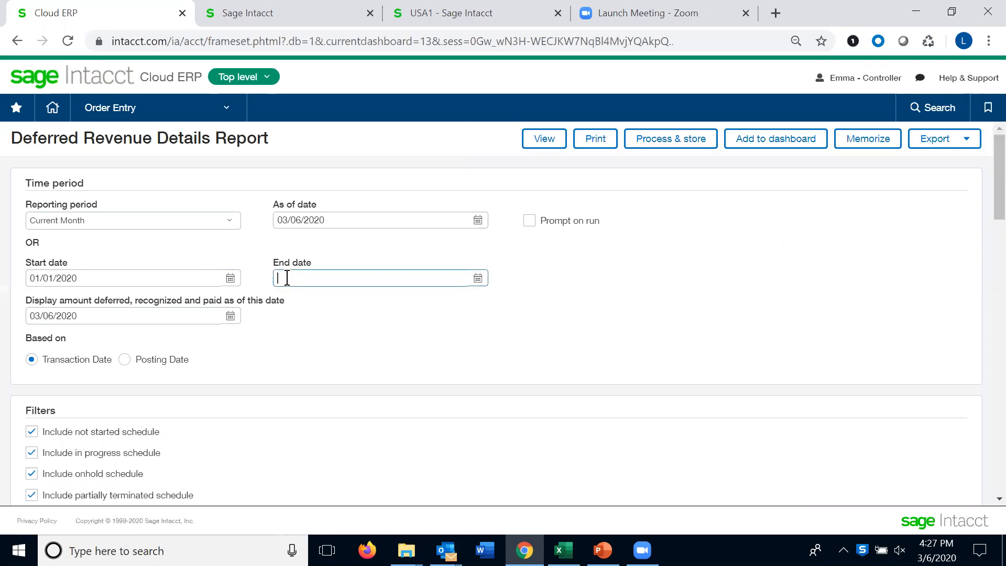
text(1/2020)
click(543, 139)
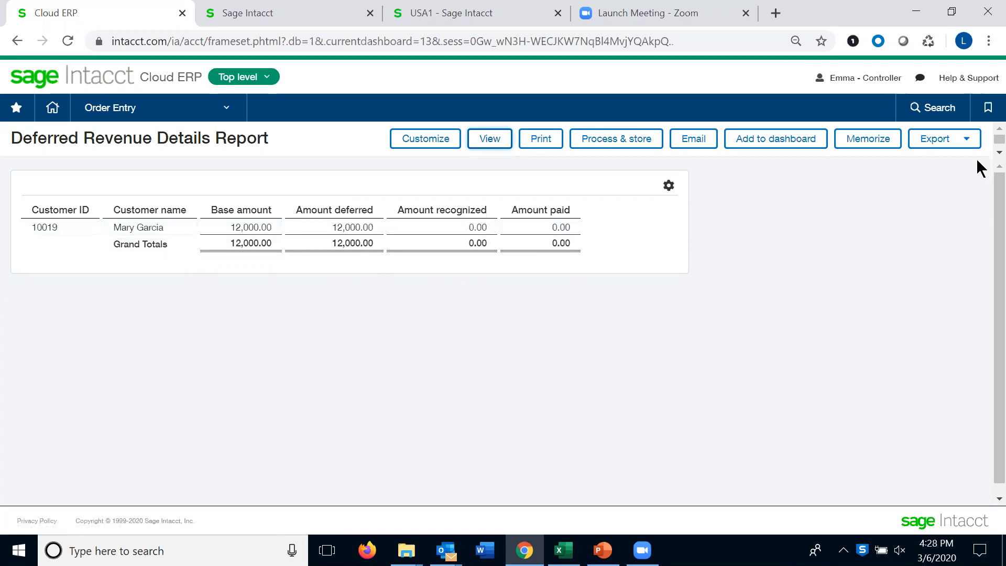
Leave the report for the Order Entry overview, then switch to PowerPoint and present from the current slide to the Summary slide
click(990, 109)
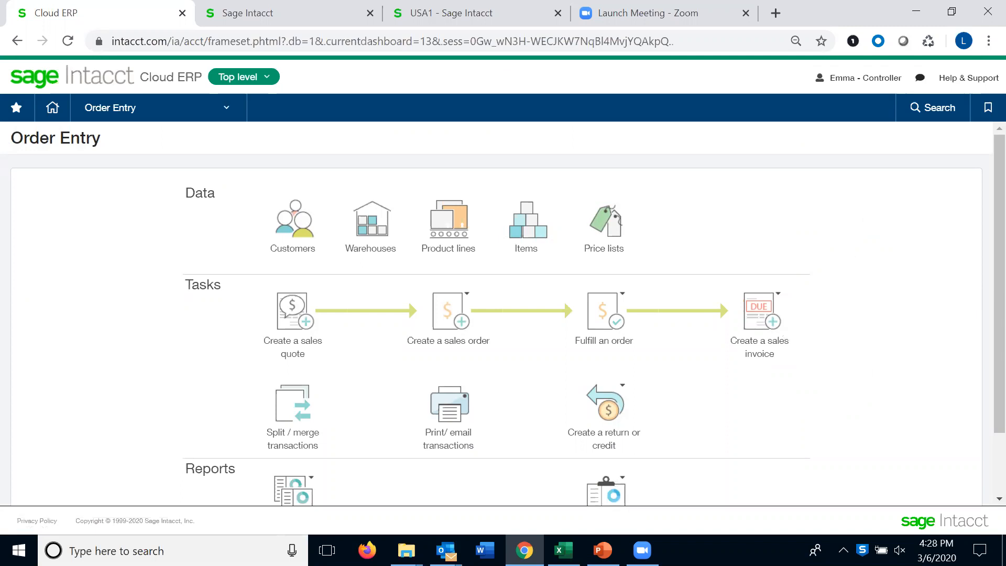
click(602, 550)
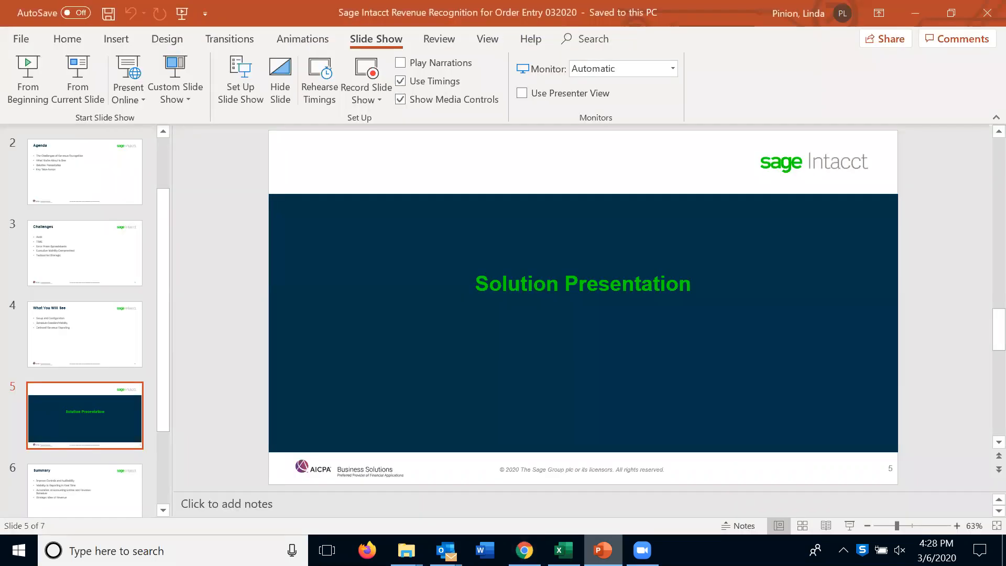
click(65, 97)
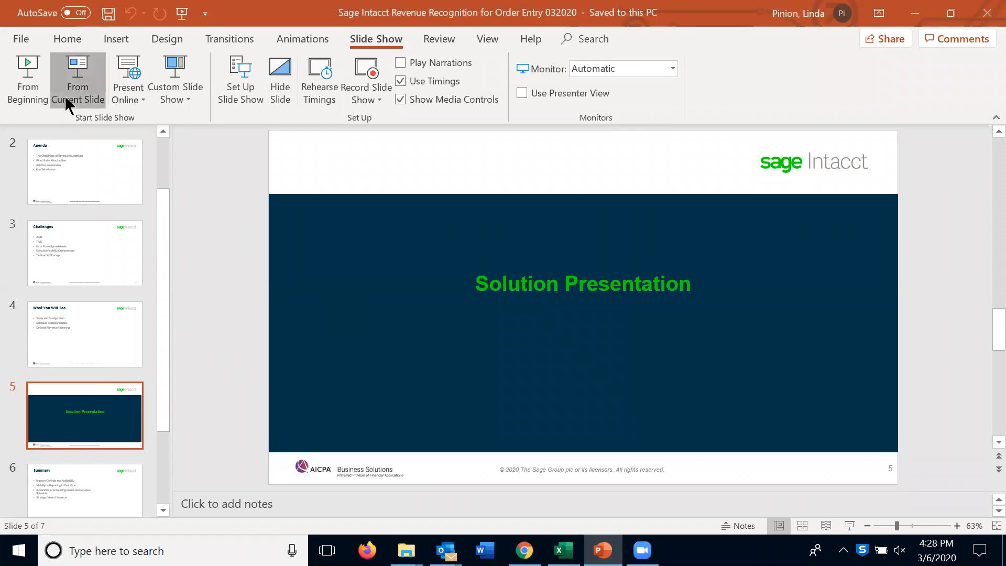
key(Right)
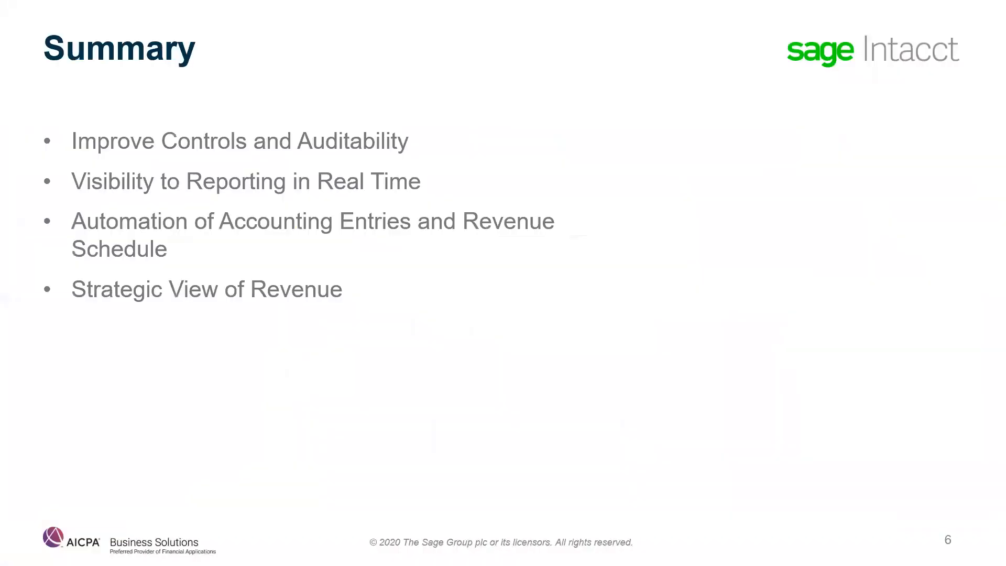